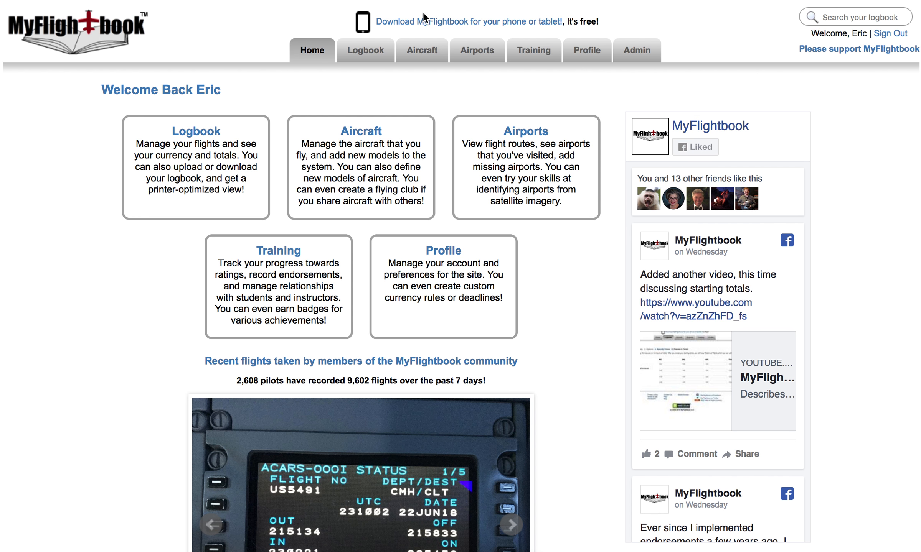
- Open the logbook's flight import page and its description of the spreadsheet columns
{"action": "mouse_move", "coordinate": [364, 49]}
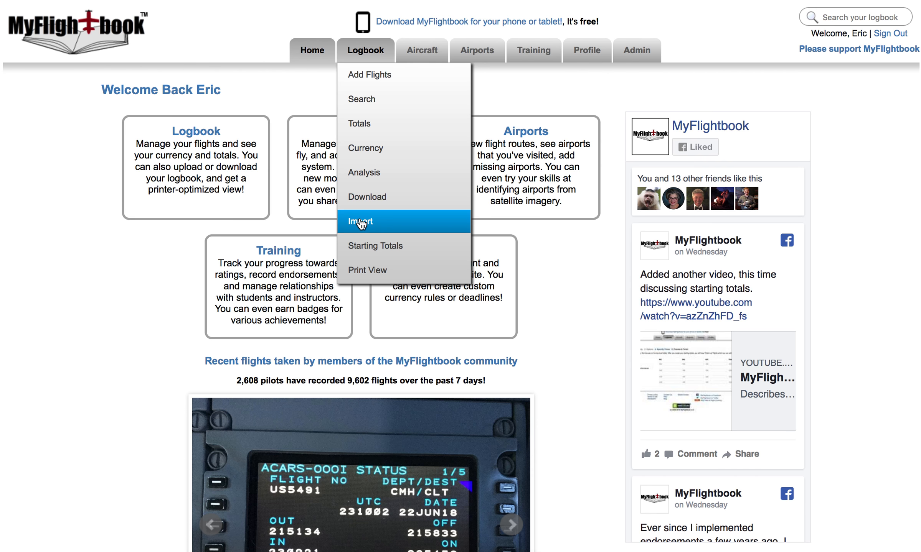
{"action": "left_click", "coordinate": [389, 226]}
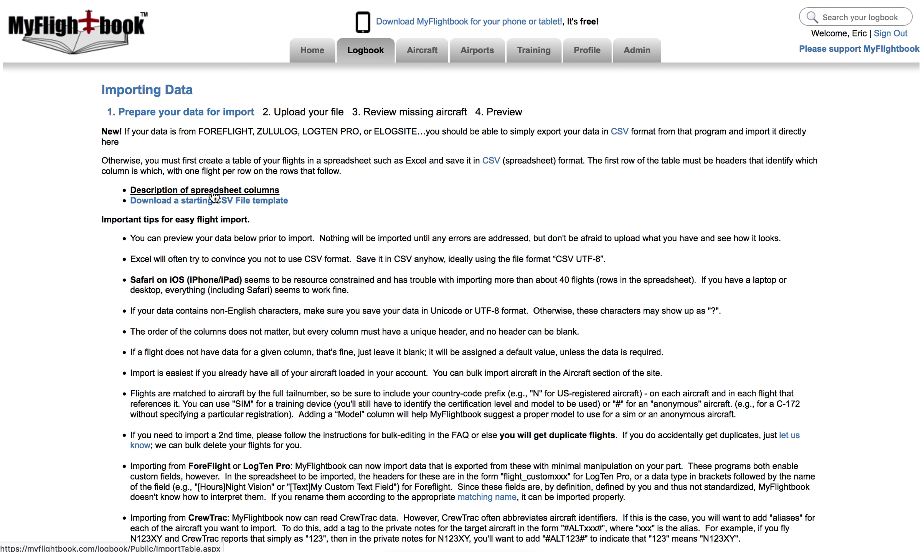
{"action": "left_click", "coordinate": [186, 196]}
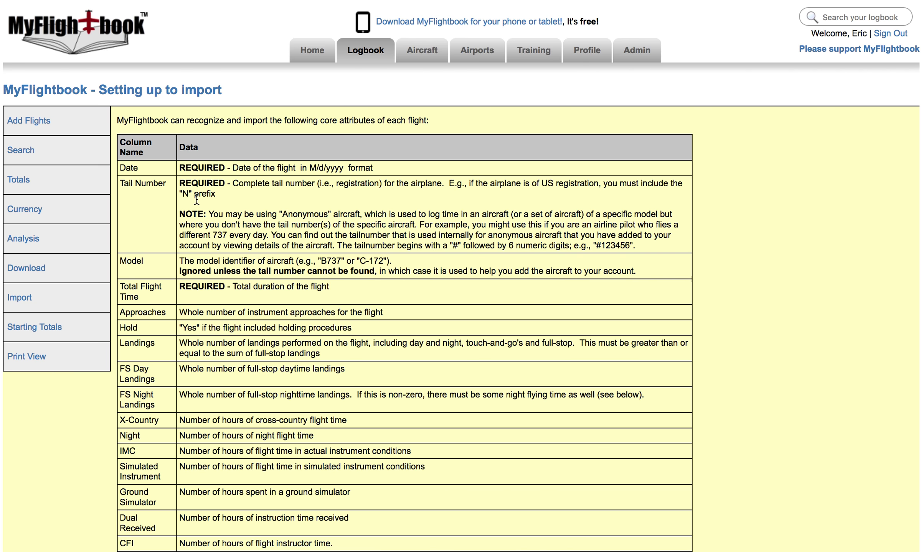
- Look through the core flight attributes and the additional properties that can be imported for each flight
{"action": "scroll", "coordinate": [280, 347], "scroll_direction": "down", "scroll_amount": 10}
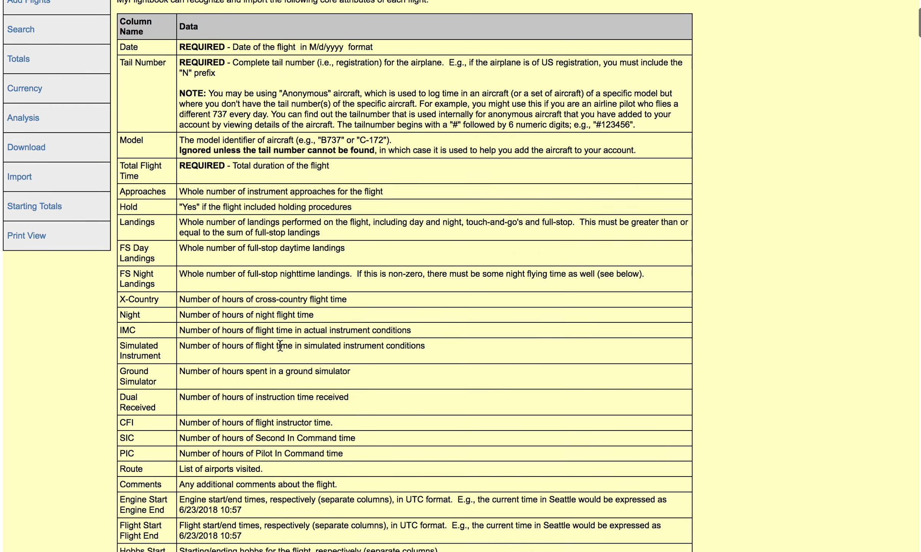
{"action": "scroll", "coordinate": [280, 345], "scroll_direction": "down", "scroll_amount": 10}
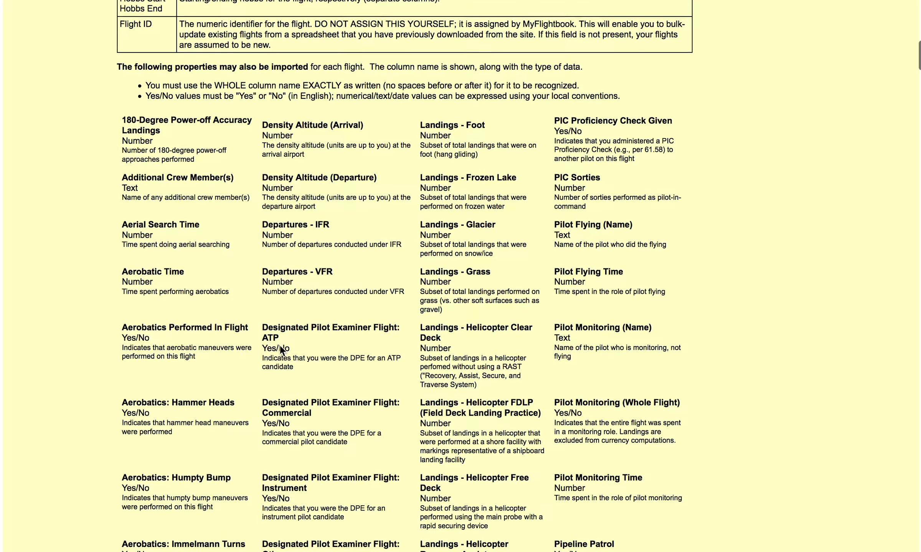
{"action": "scroll", "coordinate": [280, 347], "scroll_direction": "down", "scroll_amount": 15}
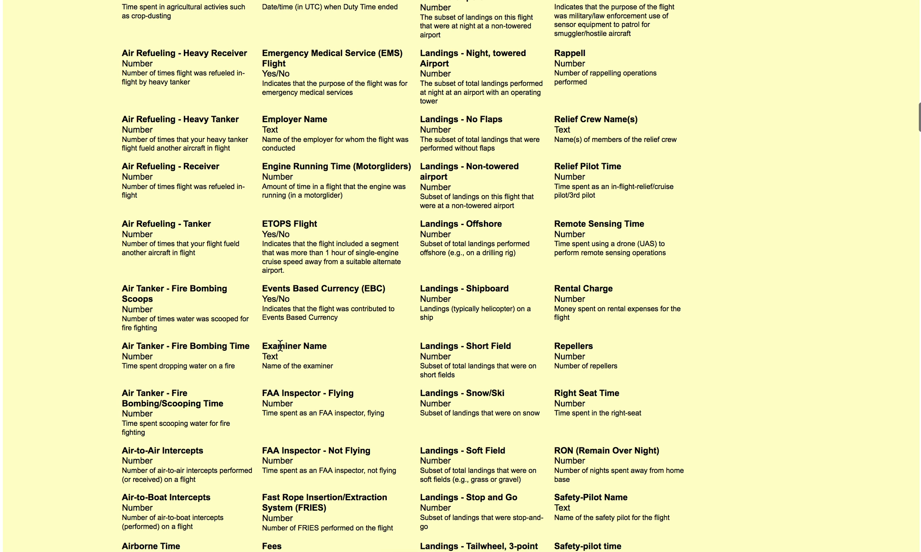
{"action": "scroll", "coordinate": [280, 346], "scroll_direction": "down", "scroll_amount": 10}
{"action": "scroll", "coordinate": [279, 345], "scroll_direction": "down", "scroll_amount": 10}
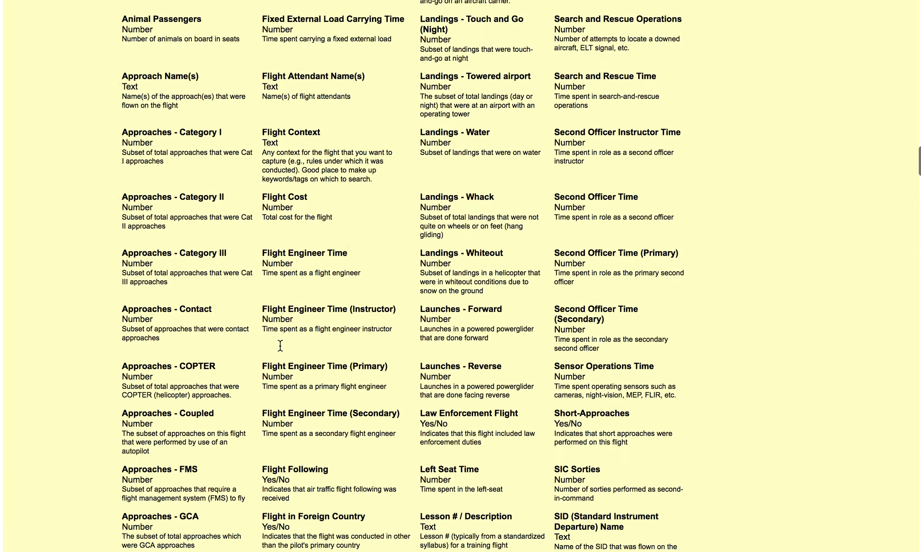
{"action": "scroll", "coordinate": [280, 345], "scroll_direction": "up", "scroll_amount": 5}
{"action": "scroll", "coordinate": [279, 344], "scroll_direction": "up", "scroll_amount": 20}
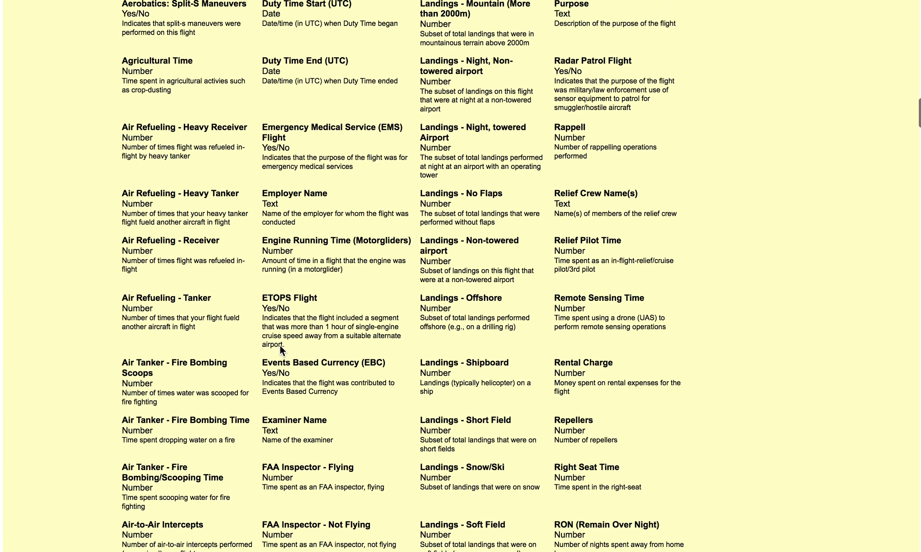
{"action": "scroll", "coordinate": [280, 344], "scroll_direction": "up", "scroll_amount": 5}
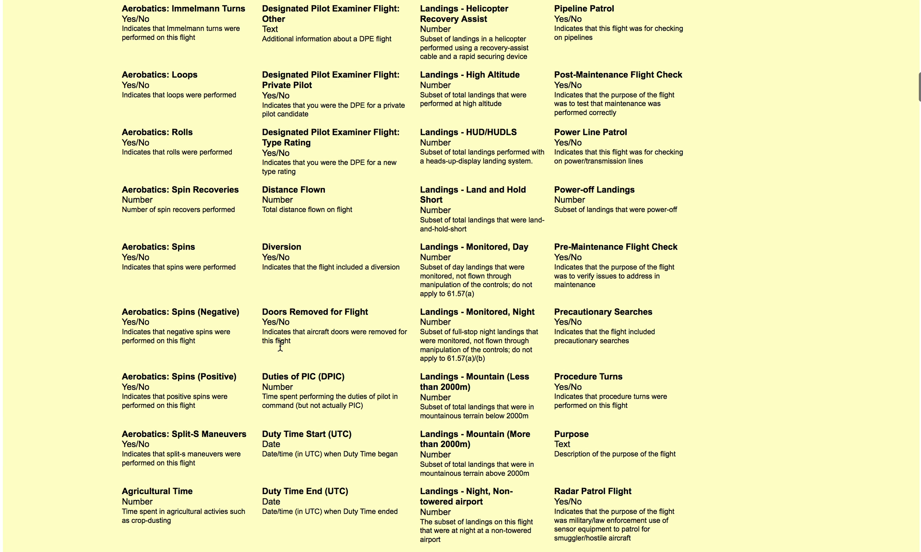
{"action": "scroll", "coordinate": [279, 345], "scroll_direction": "up", "scroll_amount": 20}
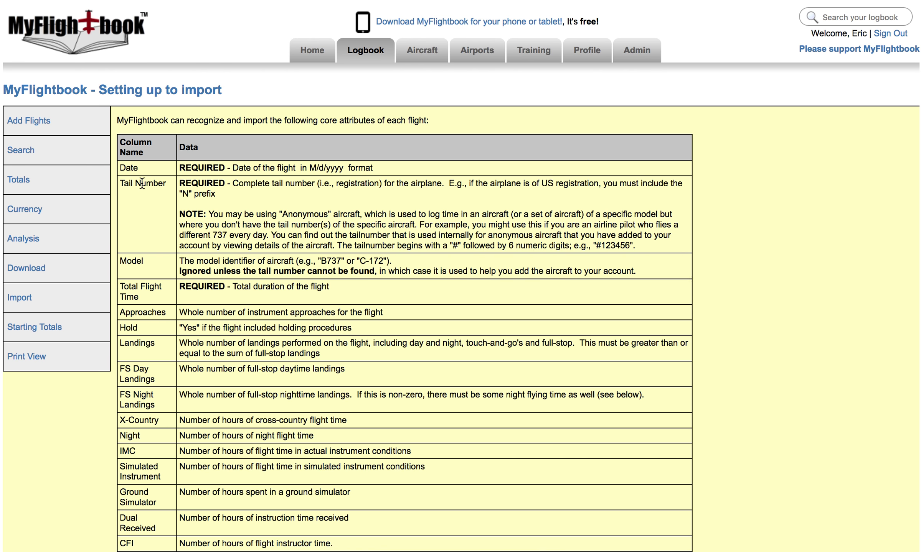
- Examine the required Date, Tail Number and Total Flight Time columns, including the expected date format
{"action": "double_click", "coordinate": [121, 169]}
{"action": "triple_click", "coordinate": [123, 195]}
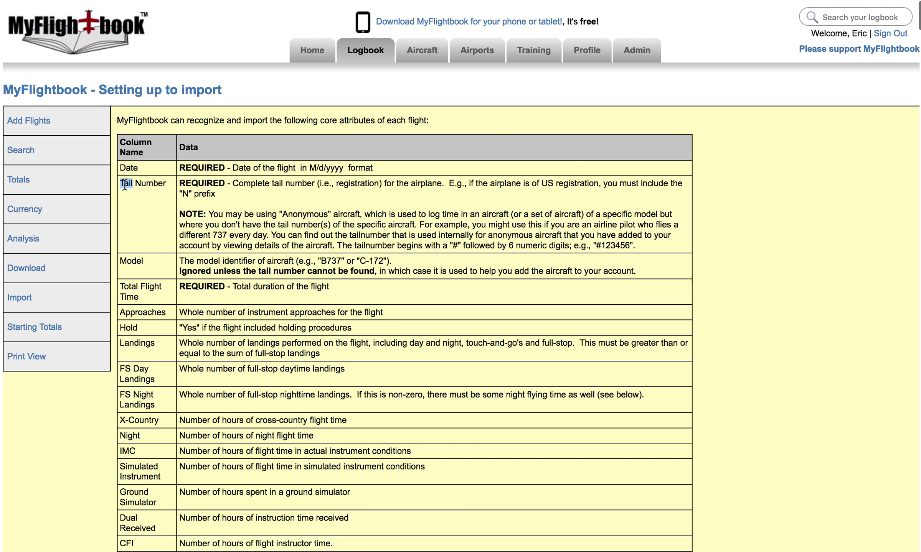
{"action": "double_click", "coordinate": [124, 288]}
{"action": "double_click", "coordinate": [132, 169]}
{"action": "left_click_drag", "start_coordinate": [310, 168], "coordinate": [343, 170]}
{"action": "left_click", "coordinate": [408, 171]}
{"action": "left_click_drag", "start_coordinate": [141, 296], "coordinate": [120, 286]}
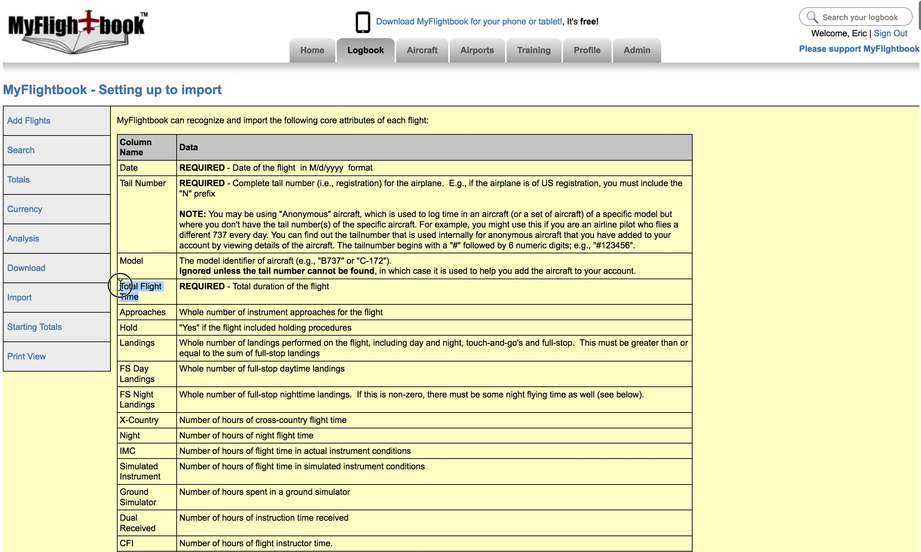
{"action": "left_click", "coordinate": [242, 291]}
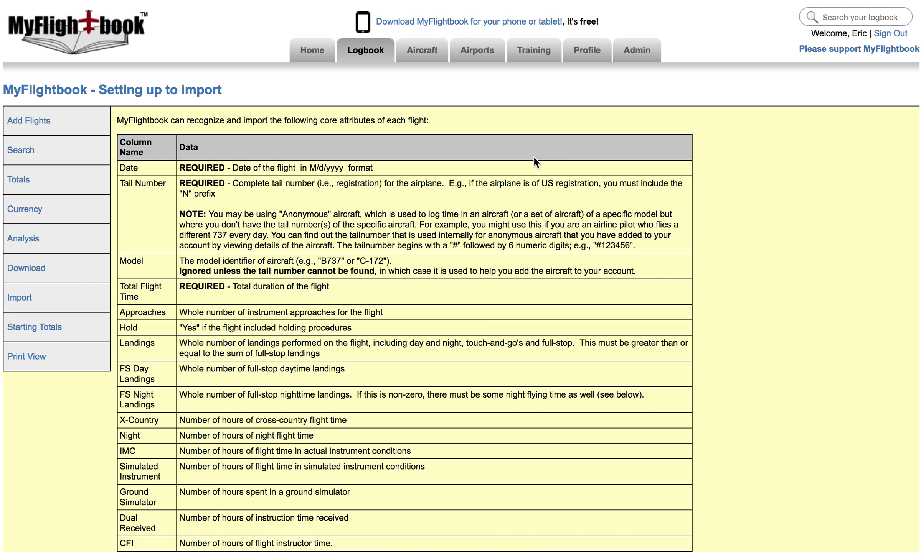
- Switch to Excel, to the open flight spreadsheet
{"action": "key", "text": "super+Tab"}
{"action": "key", "text": "super+Tab"}
{"action": "key", "text": "super+Tab"}
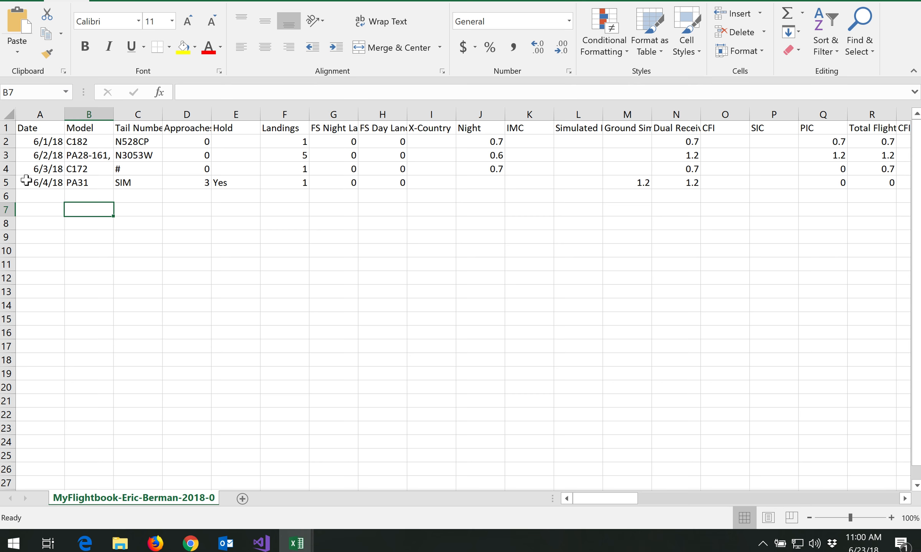
- Examine the Date column's entries and the first two aircraft in the Model column
{"action": "left_click", "coordinate": [41, 130]}
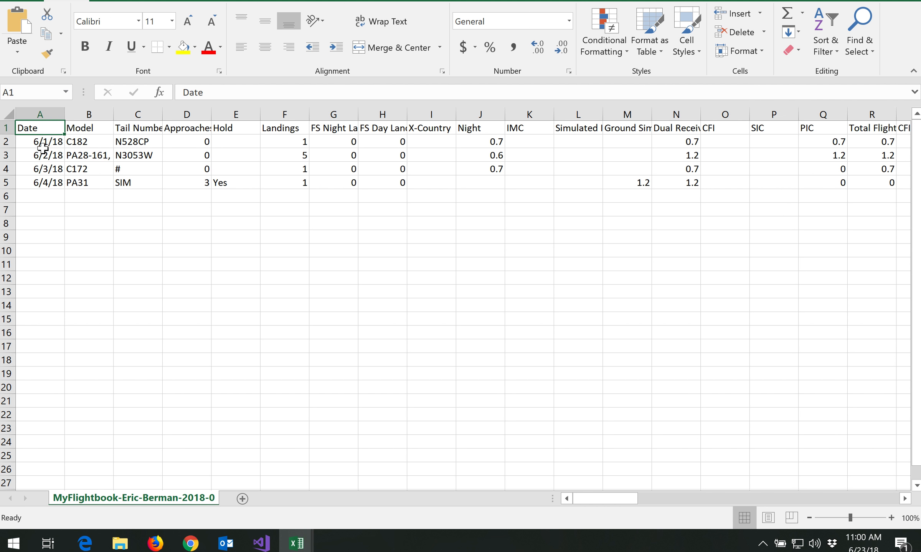
{"action": "left_click_drag", "start_coordinate": [46, 141], "coordinate": [40, 179]}
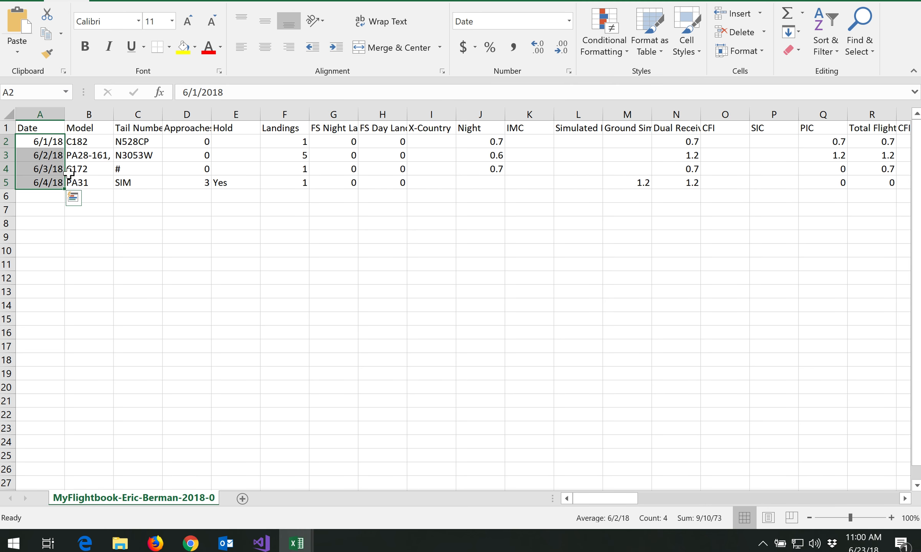
{"action": "left_click", "coordinate": [88, 129]}
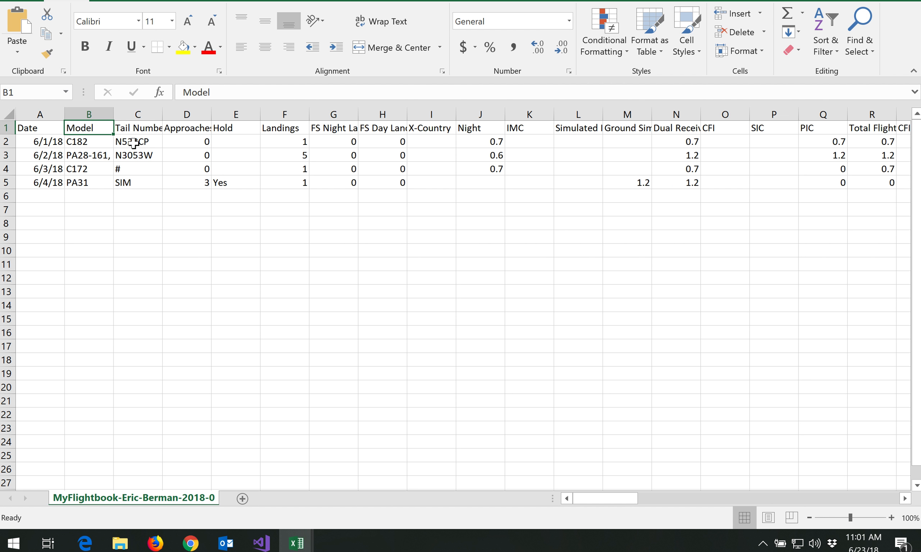
{"action": "key", "text": "Down"}
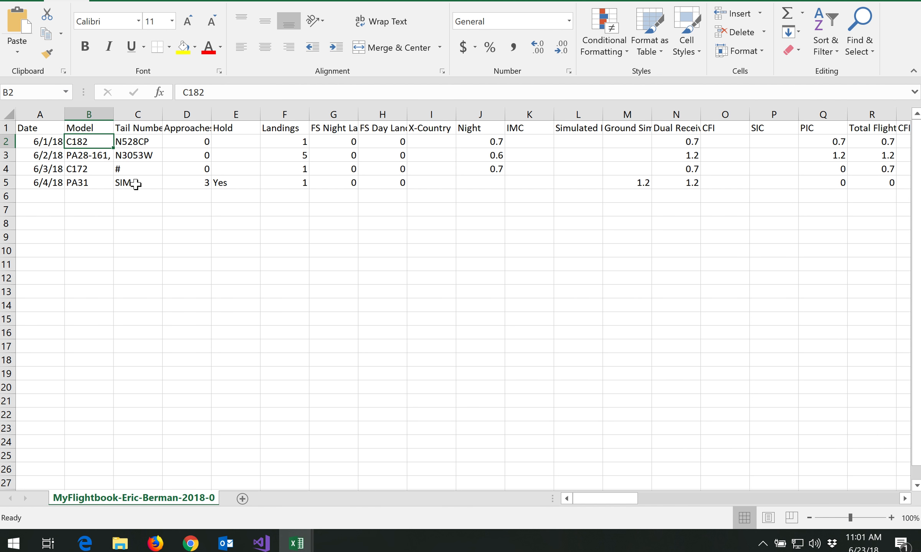
{"action": "key", "text": "Down"}
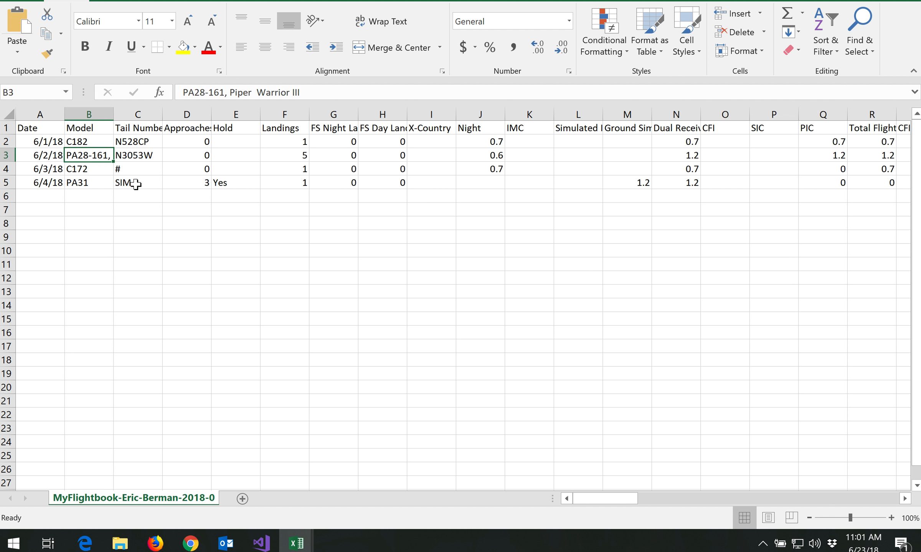
- Review the Tail Number entries and compare the anonymous "#" aircraft in row 4 with its model
{"action": "left_click", "coordinate": [136, 129]}
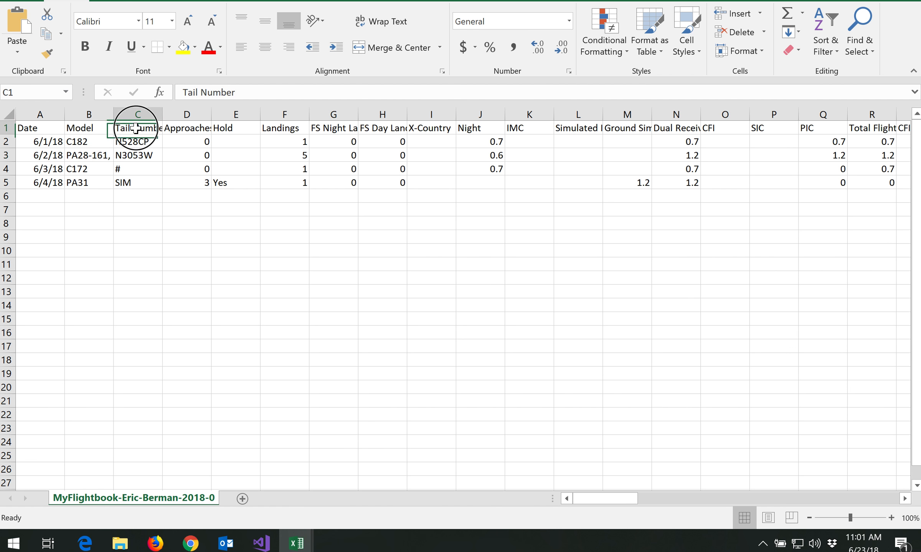
{"action": "left_click", "coordinate": [151, 137]}
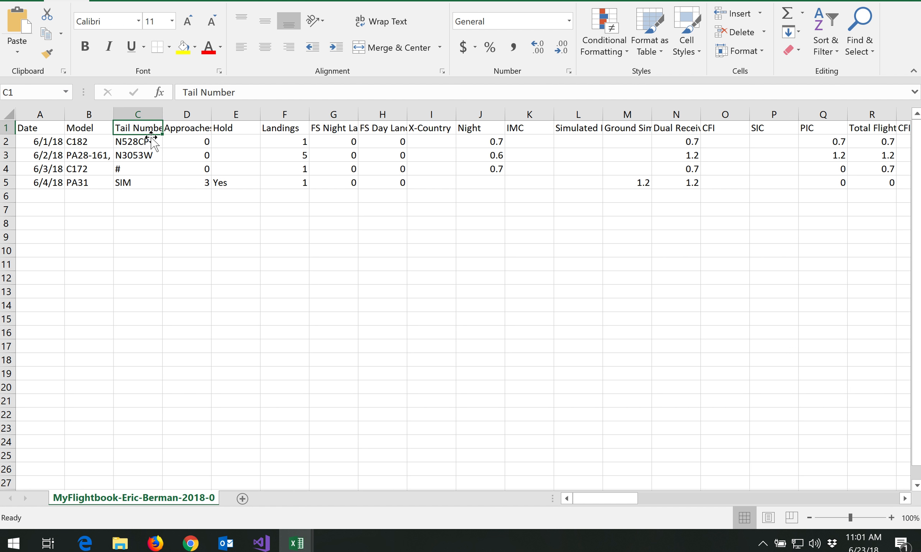
{"action": "key", "text": "Down"}
{"action": "key", "text": "Down"}
{"action": "key", "text": "Down"}
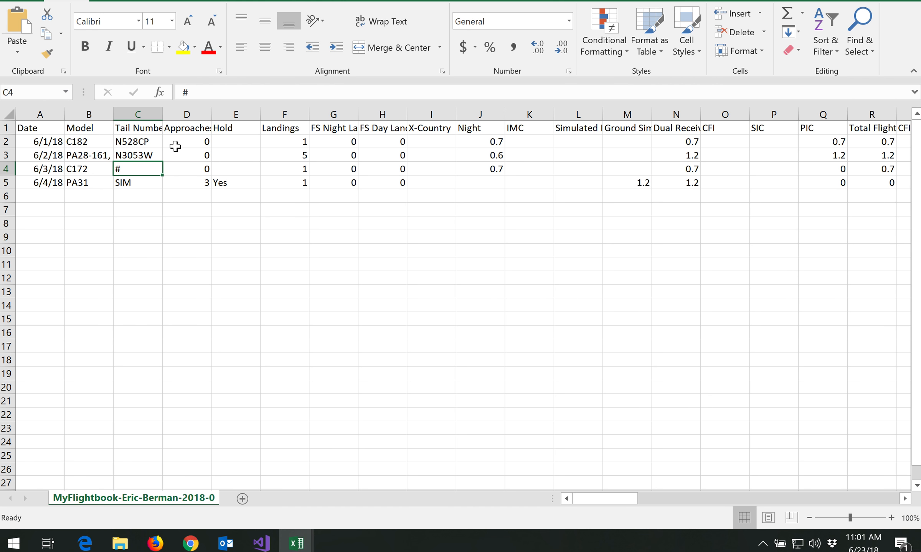
{"action": "key", "text": "Down"}
{"action": "key", "text": "Up"}
{"action": "key", "text": "Down"}
{"action": "key", "text": "Up"}
{"action": "key", "text": "Left"}
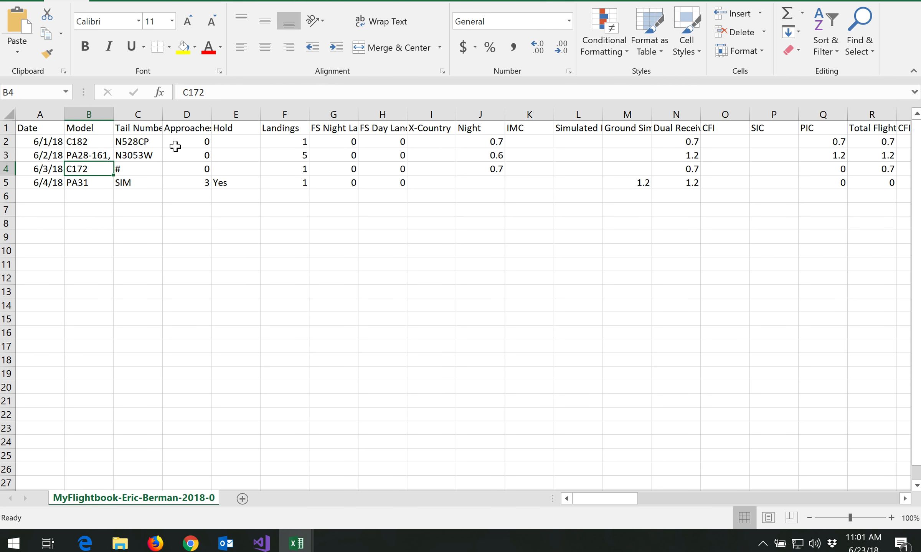
{"action": "key", "text": "Right"}
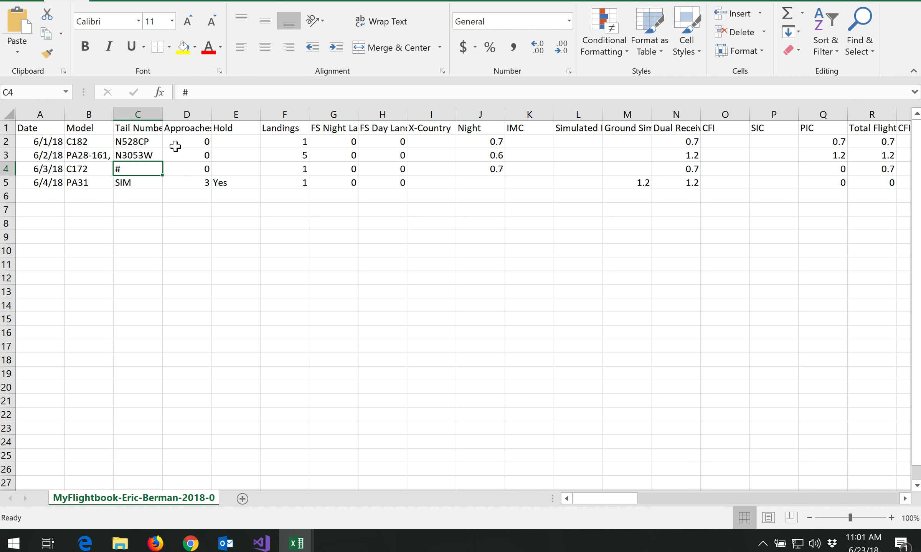
- Compare the SIM tail number in row 5 with the model given for that training device
{"action": "key", "text": "Down"}
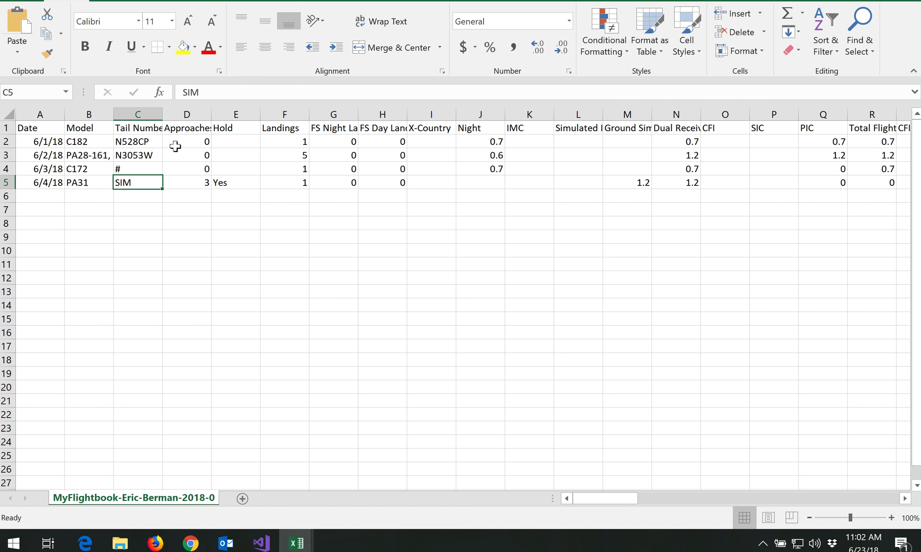
{"action": "key", "text": "Left"}
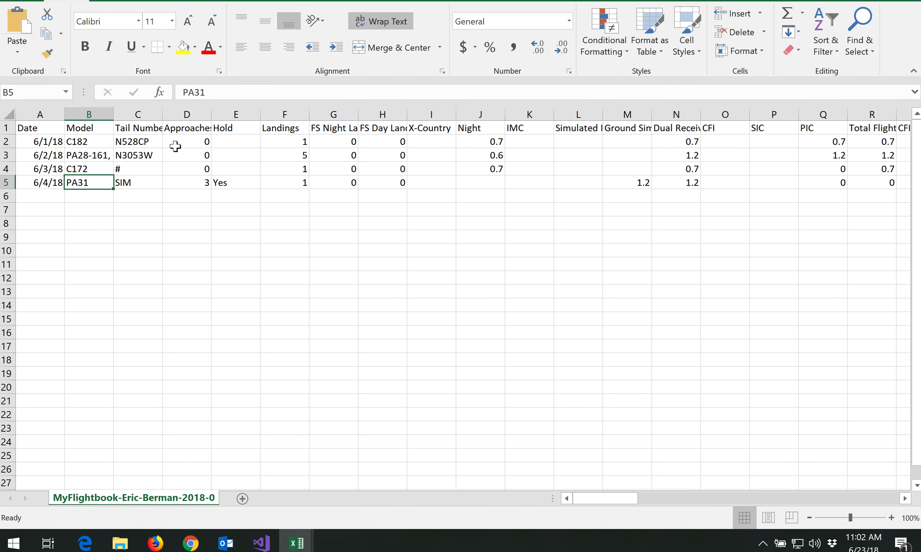
{"action": "key", "text": "Right"}
{"action": "key", "text": "Left"}
{"action": "key", "text": "Right"}
{"action": "key", "text": "Right"}
- Check the Approaches and Hold columns, including their values for the simulator session in row 5
{"action": "left_click", "coordinate": [193, 124]}
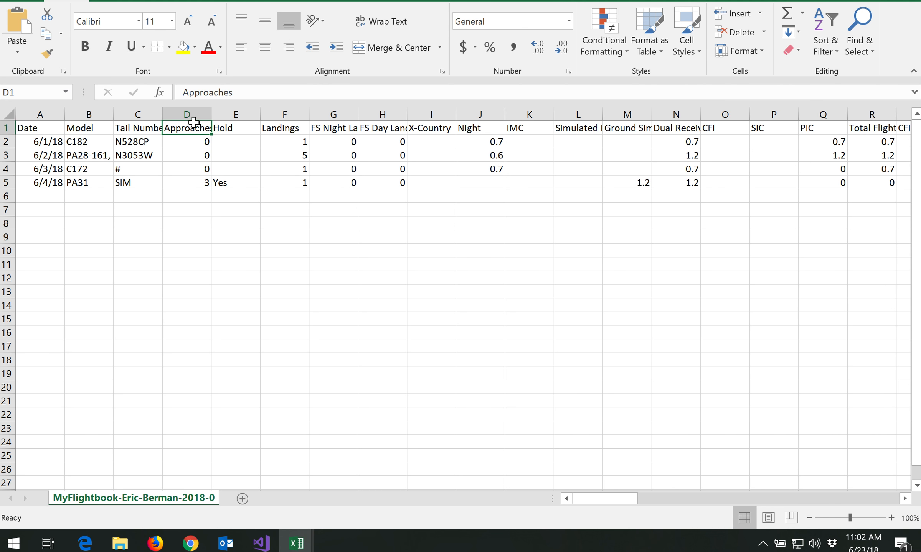
{"action": "left_click", "coordinate": [235, 126]}
{"action": "left_click", "coordinate": [224, 184]}
{"action": "left_click_drag", "start_coordinate": [177, 182], "coordinate": [222, 183]}
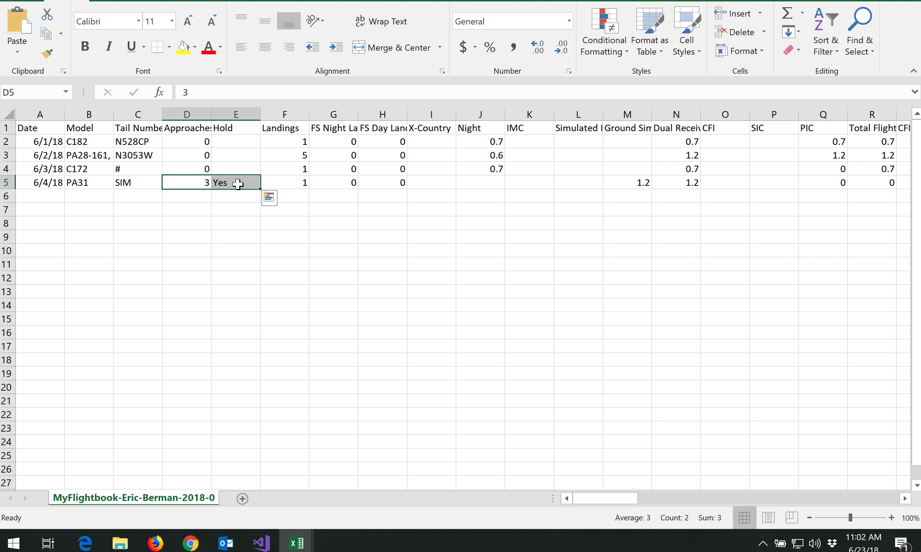
- Check the headers of the total, full-stop night and full-stop day landings columns
{"action": "left_click", "coordinate": [300, 128]}
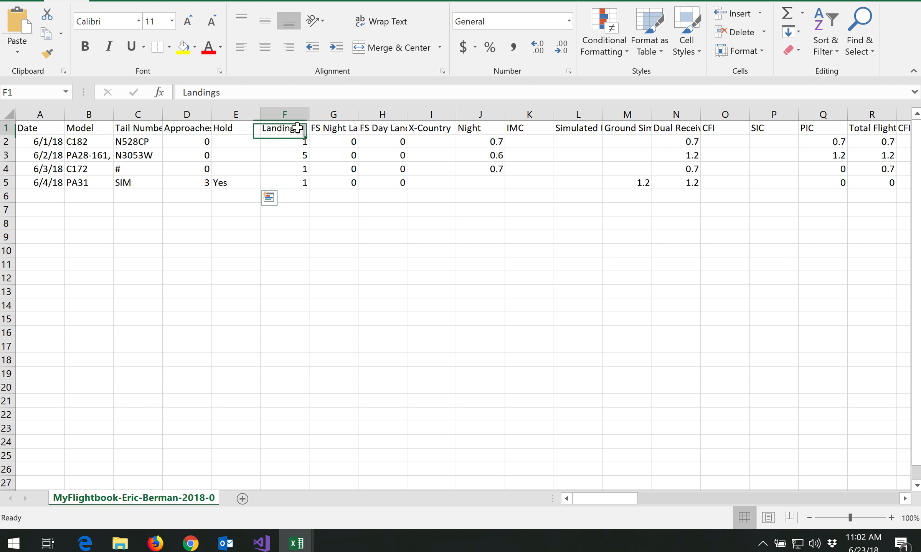
{"action": "left_click", "coordinate": [348, 129]}
{"action": "key", "text": "Right"}
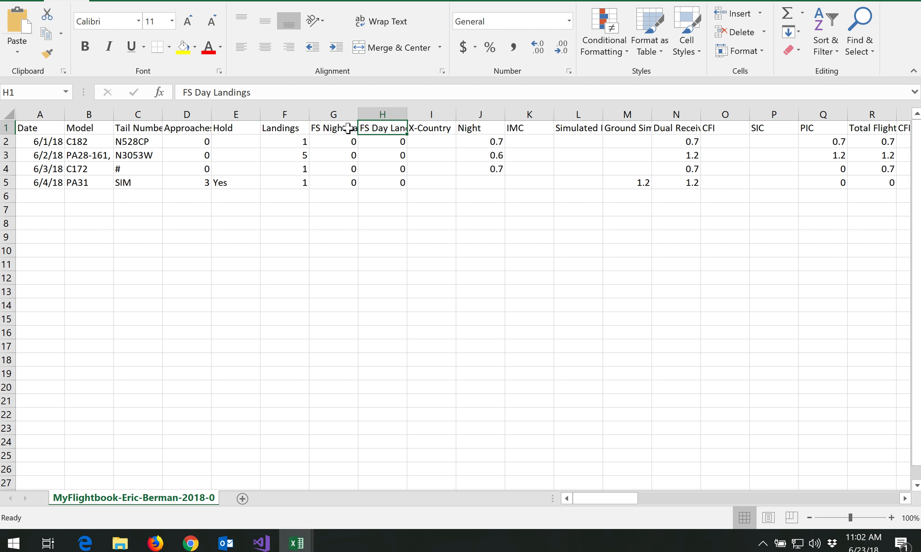
- Review the time column headers from X-Country through Total Flight Time, and check the total time entered for each flight
{"action": "key", "text": "Right"}
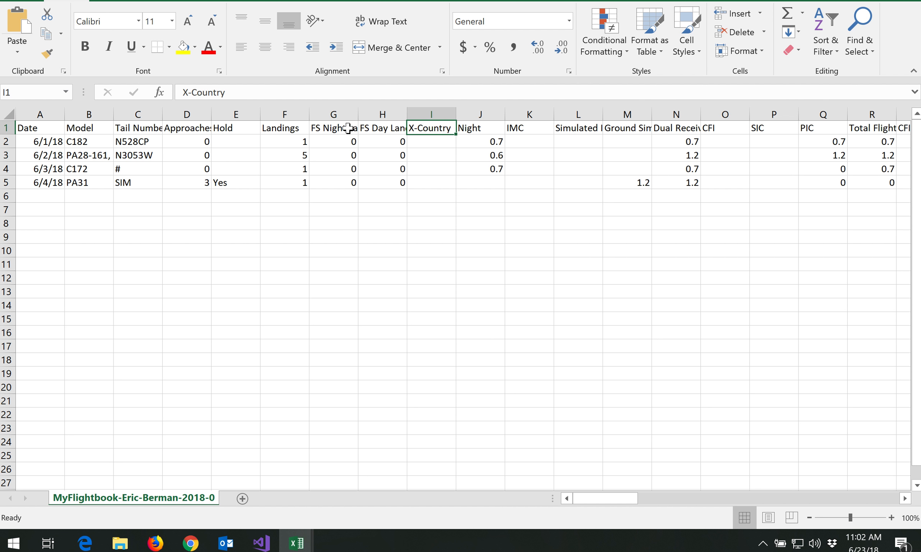
{"action": "key", "text": "Right"}
{"action": "key", "text": "Right"}
{"action": "key", "text": "Right"}
{"action": "key", "text": "Right"}
{"action": "key", "text": "Right"}
{"action": "key", "text": "Right"}
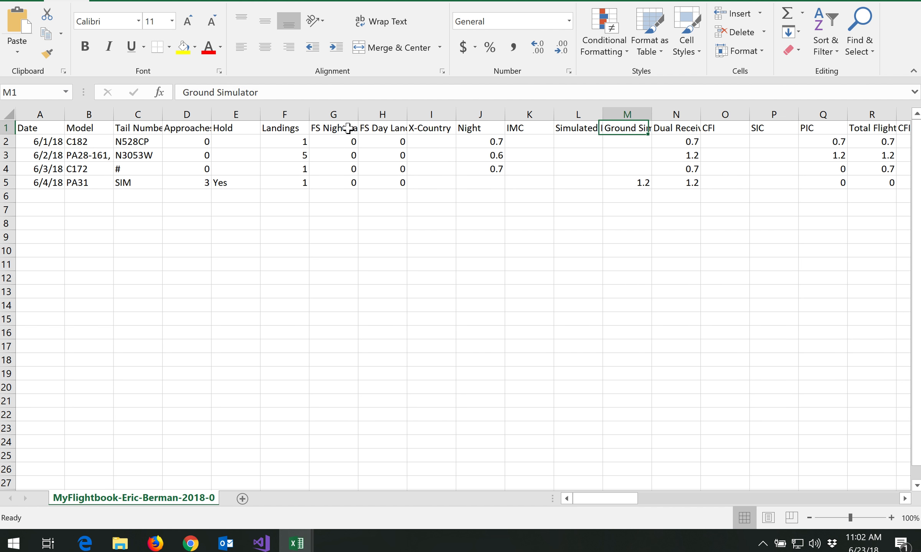
{"action": "key", "text": "Right"}
{"action": "key", "text": "Right"}
{"action": "key", "text": "Right"}
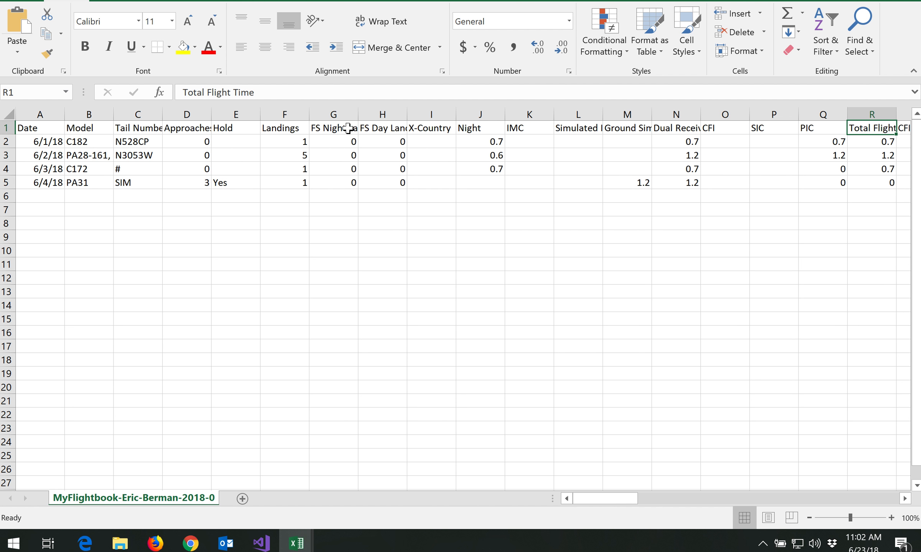
{"action": "left_click_drag", "start_coordinate": [869, 128], "coordinate": [864, 179]}
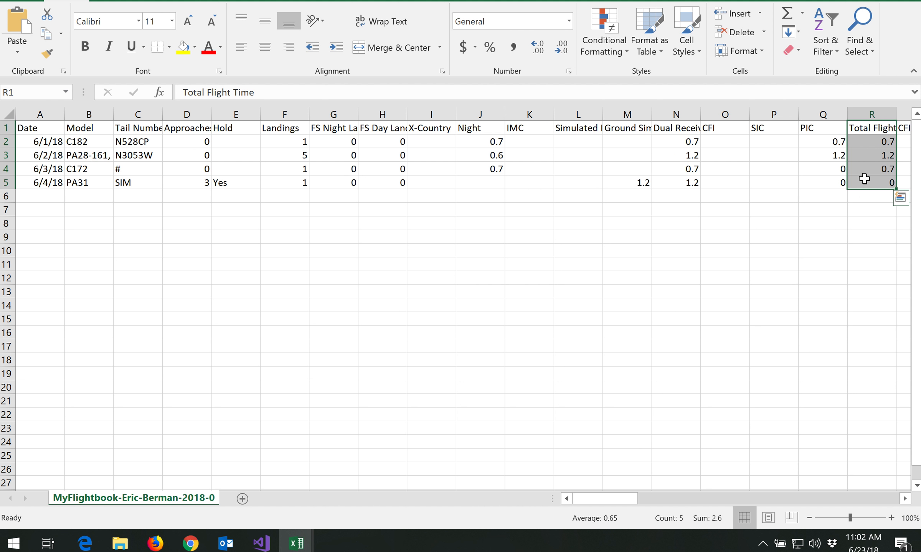
{"action": "left_click", "coordinate": [864, 181]}
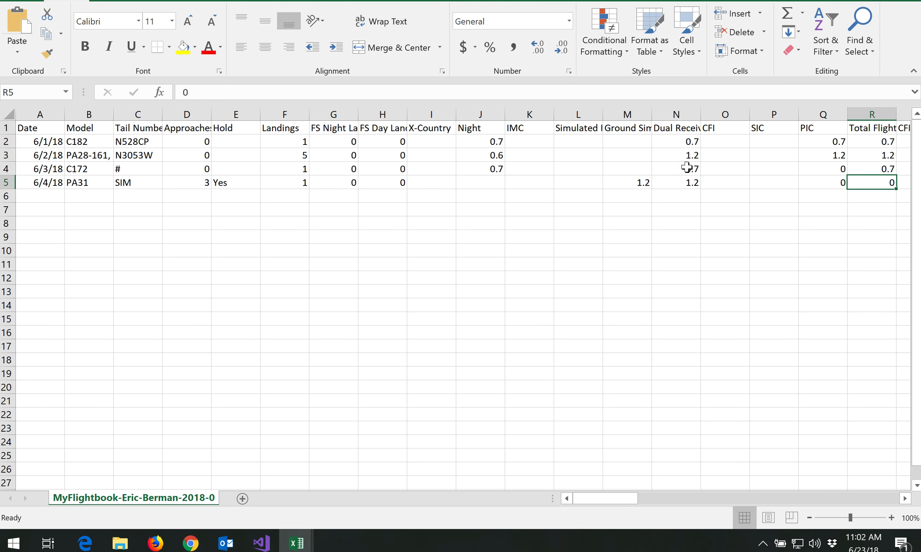
- Compare the Ground Simulator and Total Flight Time entries for the simulator session in row 5, checking the remaining columns through Route
{"action": "left_click", "coordinate": [630, 183]}
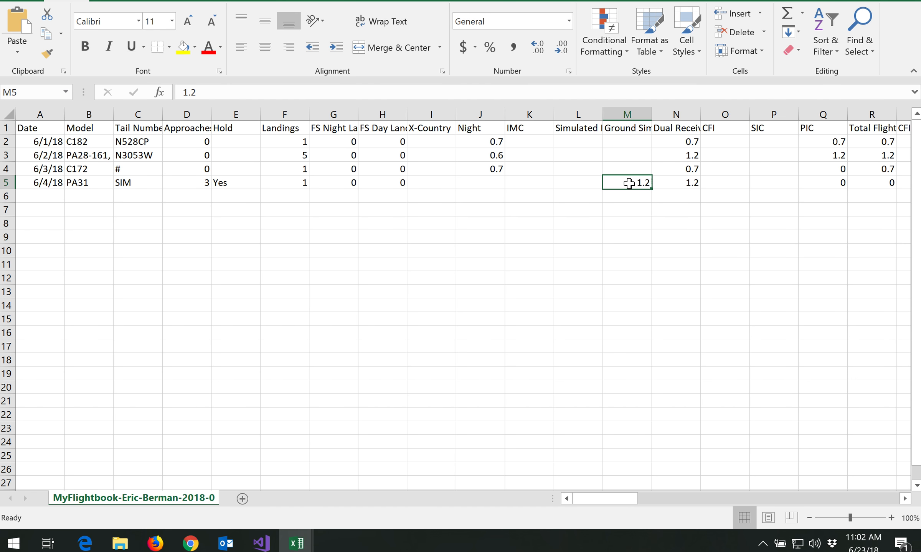
{"action": "left_click", "coordinate": [861, 181]}
{"action": "key", "text": "Right"}
{"action": "key", "text": "Right"}
{"action": "key", "text": "Right"}
{"action": "key", "text": "Right"}
{"action": "key", "text": "Right"}
{"action": "key", "text": "Right"}
{"action": "key", "text": "Right"}
{"action": "key", "text": "Right"}
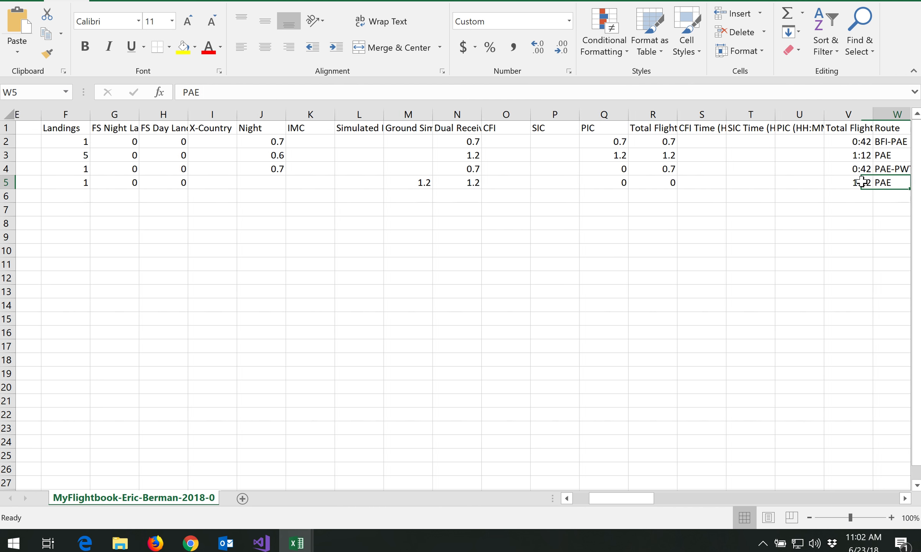
{"action": "key", "text": "Left"}
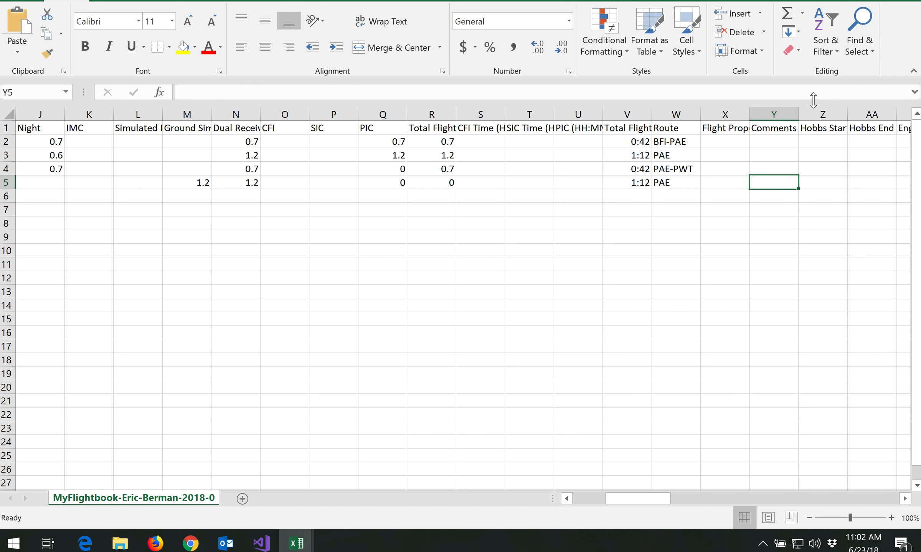
- Review the headers of the Route, Comments, Hobbs and engine time columns, and return to the Date header
{"action": "left_click", "coordinate": [670, 128]}
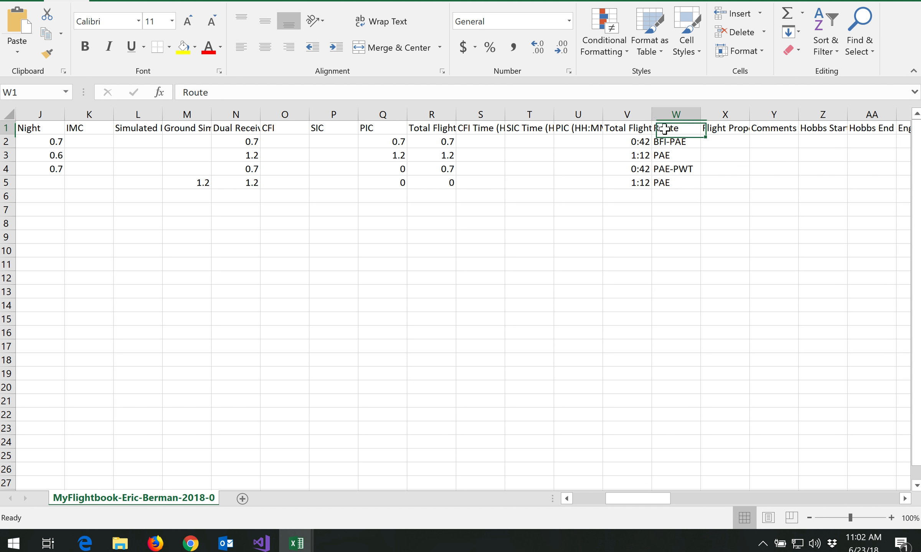
{"action": "left_click", "coordinate": [774, 125]}
{"action": "key", "text": "Right"}
{"action": "key", "text": "Right"}
{"action": "key", "text": "Right"}
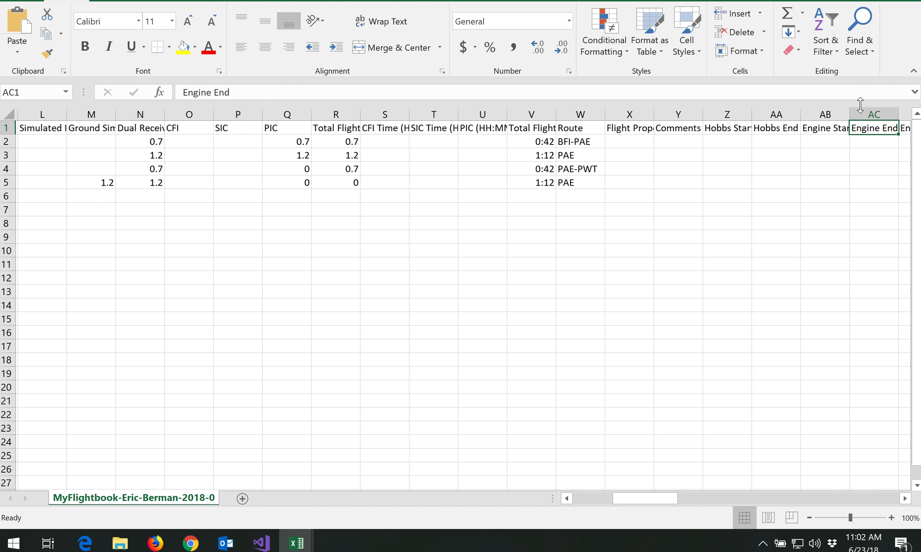
{"action": "key", "text": "Left"}
{"action": "key", "text": "Left"}
{"action": "key", "text": "Left"}
{"action": "key", "text": "Left"}
{"action": "key", "text": "Left"}
{"action": "key", "text": "Left"}
{"action": "key", "text": "Left"}
{"action": "key", "text": "Left"}
{"action": "key", "text": "Left"}
{"action": "key", "text": "Left"}
{"action": "key", "text": "Left"}
{"action": "key", "text": "Left"}
{"action": "key", "text": "Left"}
{"action": "key", "text": "Left"}
{"action": "key", "text": "Left"}
{"action": "key", "text": "Left"}
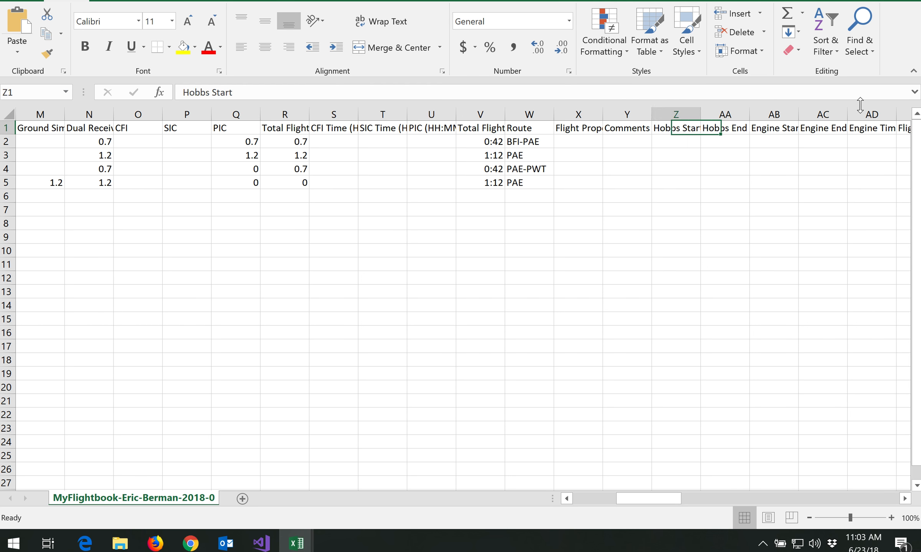
{"action": "key", "text": "Left"}
{"action": "key", "text": "Left"}
{"action": "key", "text": "Left"}
{"action": "key", "text": "Left"}
{"action": "key", "text": "Left"}
{"action": "key", "text": "Left"}
{"action": "key", "text": "Left"}
{"action": "key", "text": "Left"}
{"action": "key", "text": "Left"}
{"action": "key", "text": "Left"}
{"action": "key", "text": "Left"}
{"action": "key", "text": "Left"}
{"action": "key", "text": "Left"}
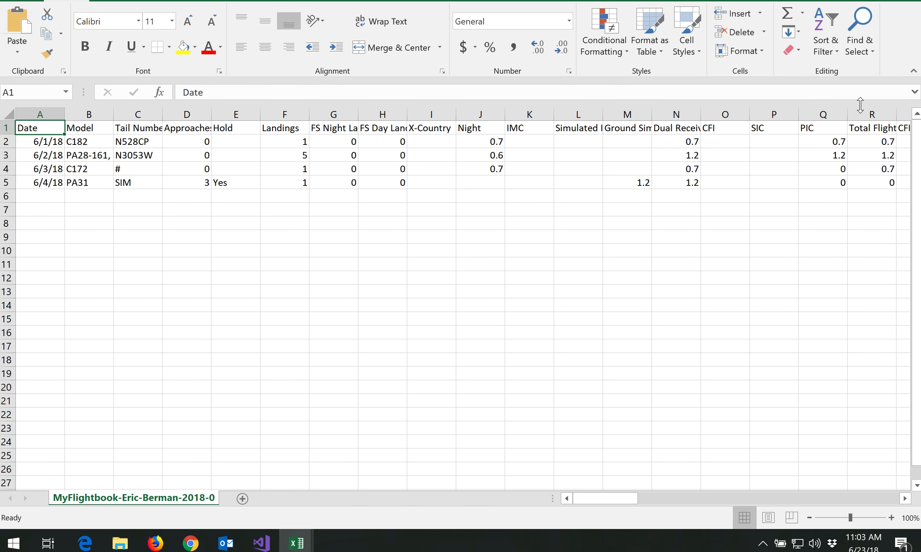
- Check the file name and CSV UTF-8 format in the save options for This PC, and return to the sheet without saving
{"action": "key", "text": "alt+f"}
{"action": "key", "text": "a"}
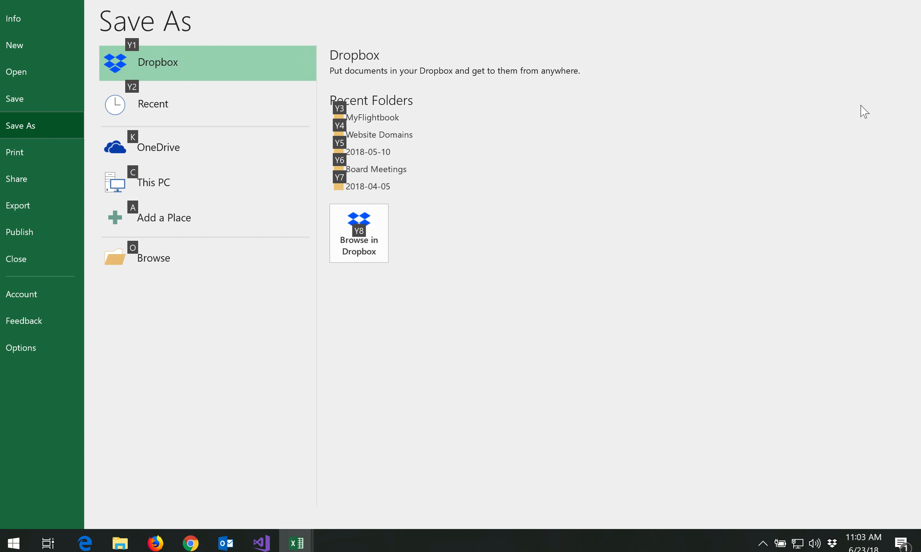
{"action": "key", "text": "c"}
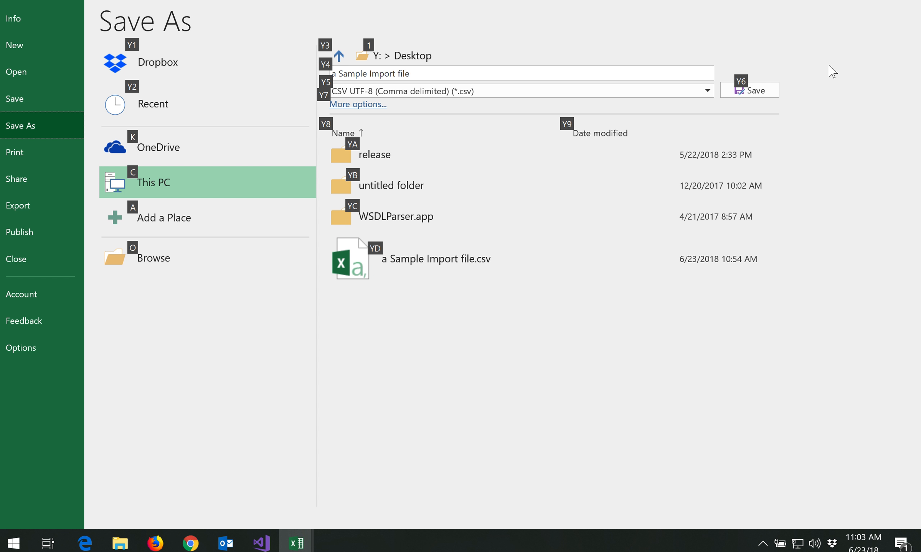
{"action": "key", "text": "alt"}
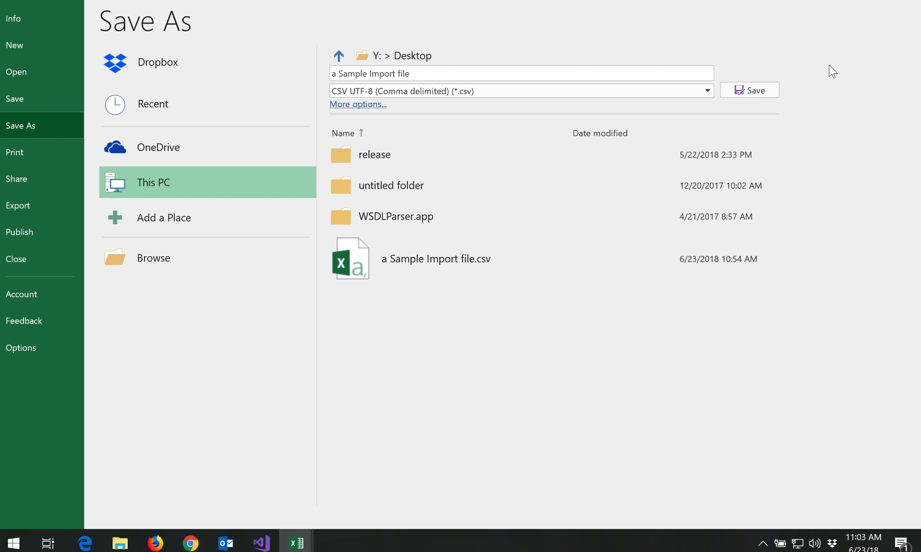
{"action": "key", "text": "Escape"}
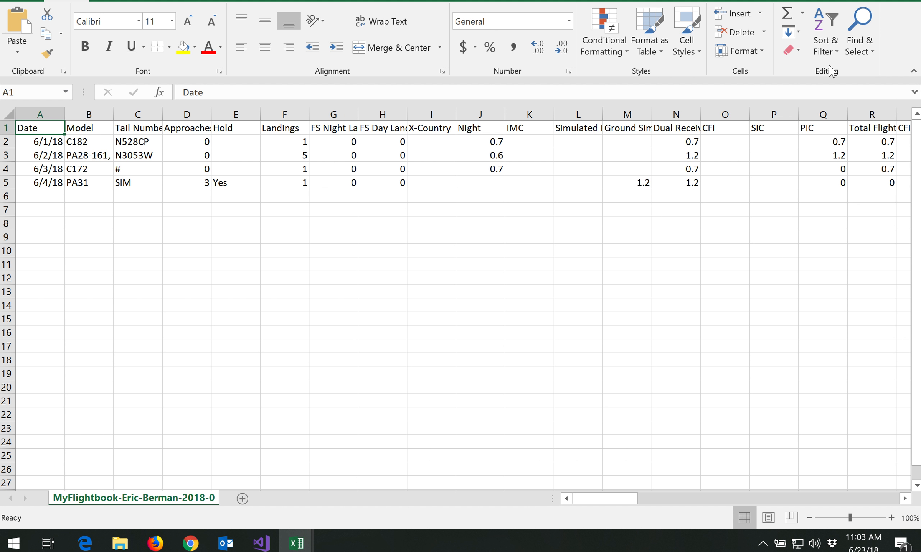
- Switch to MyFlightbook in the browser, close the column description page and proceed past the import tips to the file upload stage
{"action": "key", "text": "super+Tab"}
{"action": "key", "text": "super+Tab"}
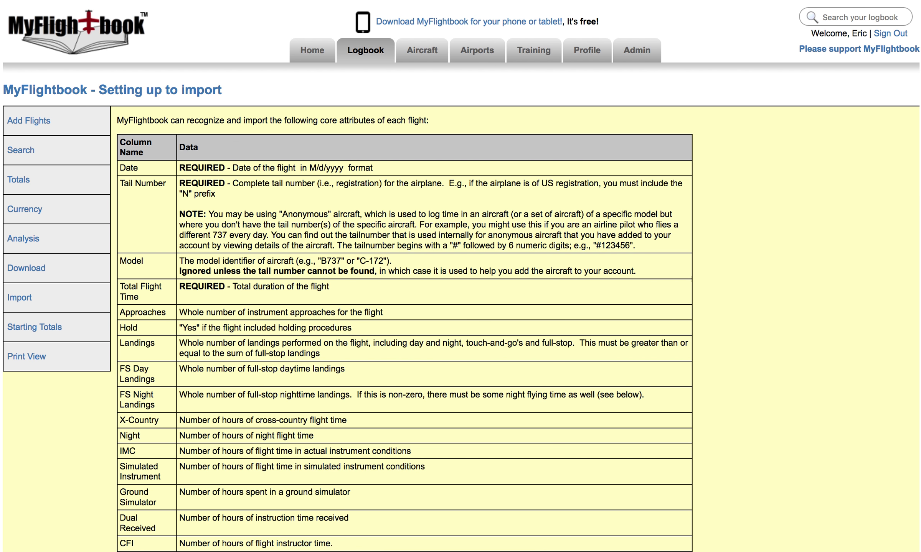
{"action": "key", "text": "super+w"}
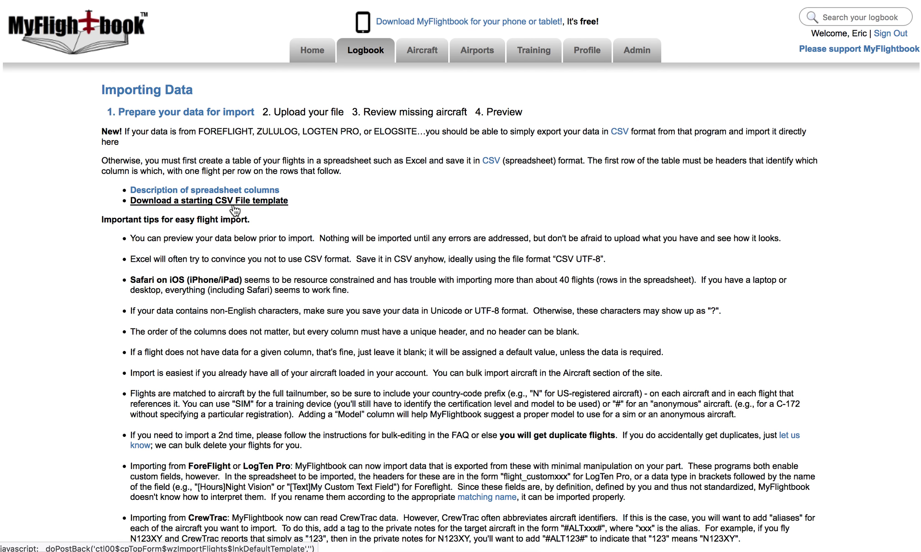
{"action": "scroll", "coordinate": [365, 237], "scroll_direction": "down", "scroll_amount": 5}
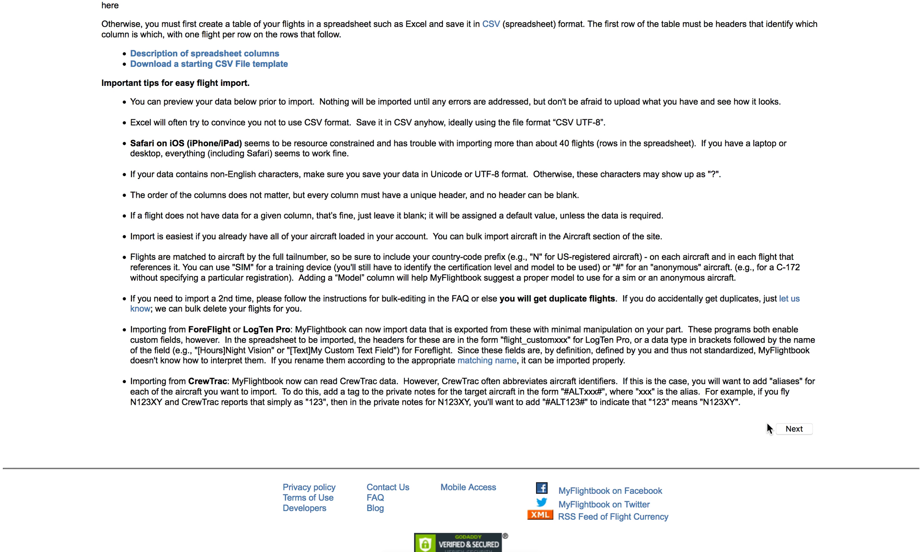
{"action": "left_click", "coordinate": [795, 429]}
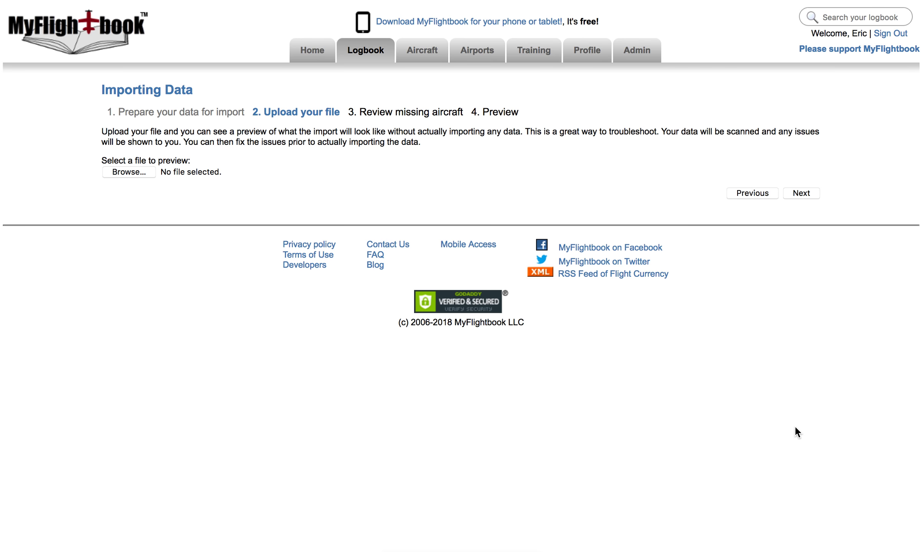
- Choose "a Sample Import file.csv" from the Desktop and continue to the review of missing aircraft
{"action": "left_click", "coordinate": [135, 172]}
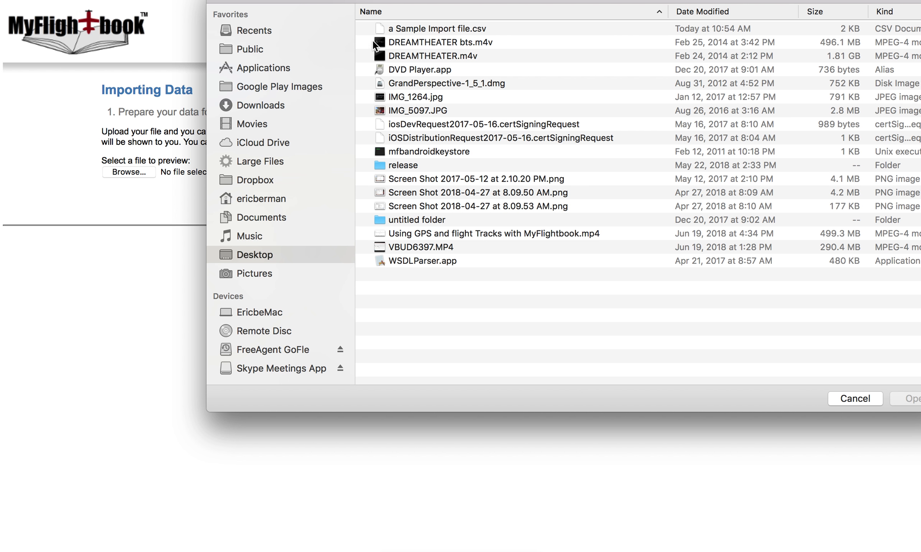
{"action": "double_click", "coordinate": [370, 29]}
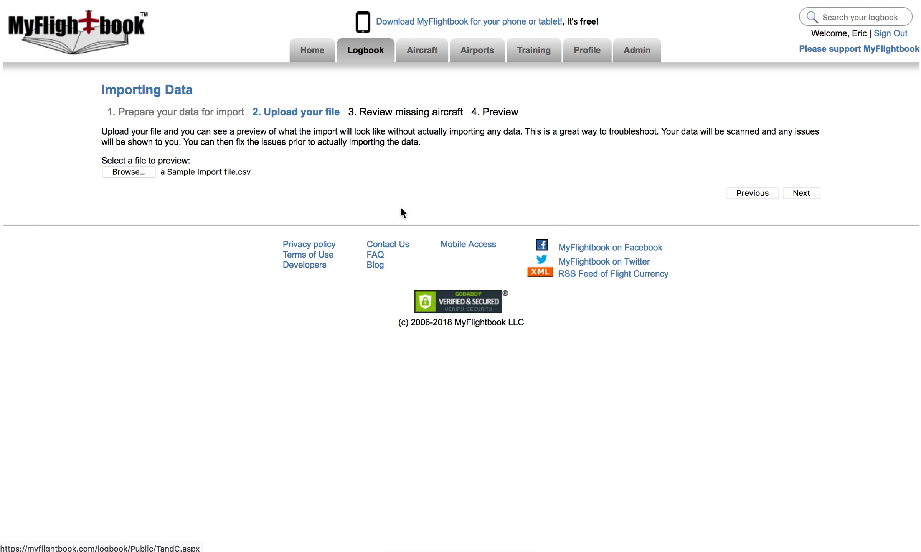
{"action": "left_click", "coordinate": [802, 198]}
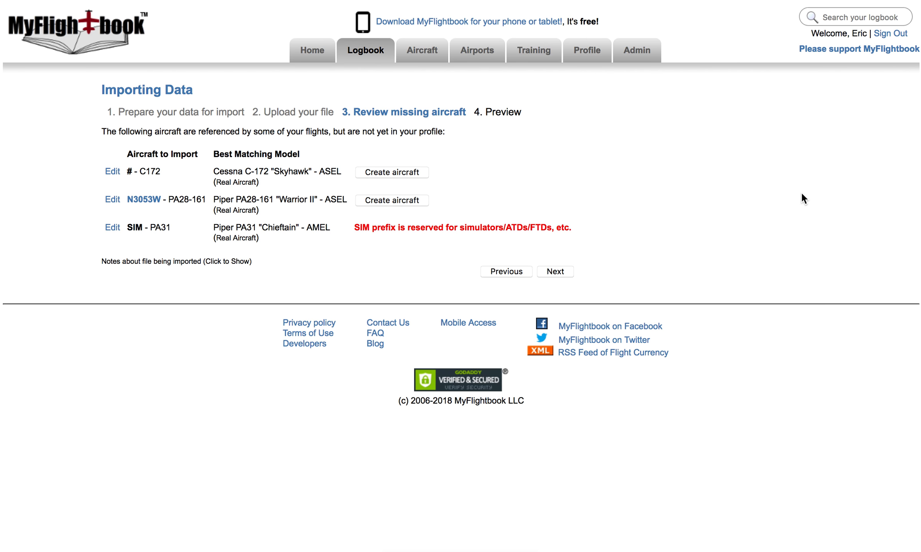
- Compare the tail numbers in the Excel sheet with the missing aircraft and suggested models listed in MyFlightbook
{"action": "key", "text": "super+Tab"}
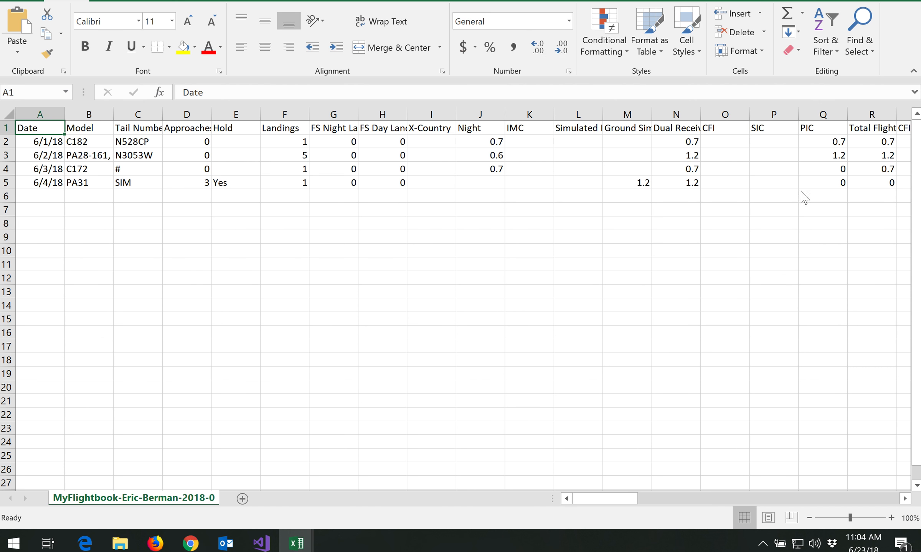
{"action": "left_click", "coordinate": [138, 143]}
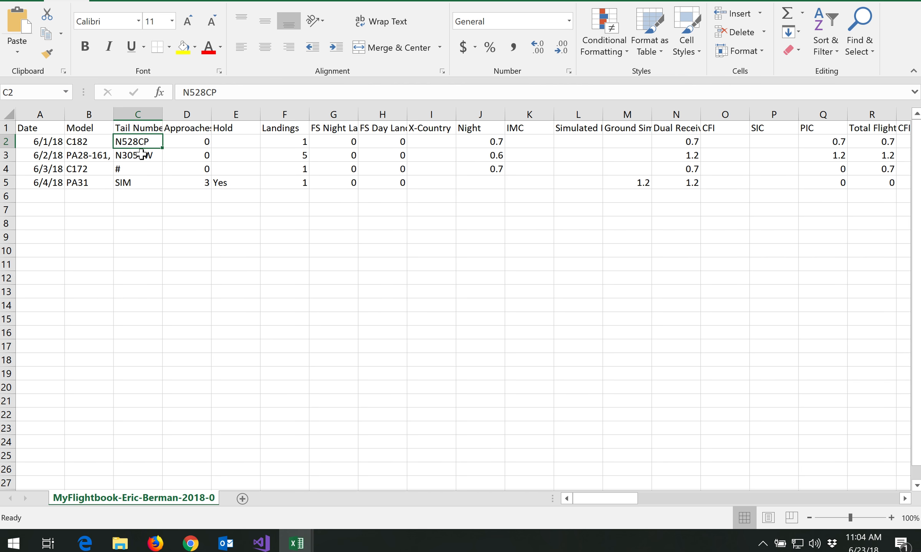
{"action": "key", "text": "super+Tab"}
{"action": "key", "text": "super+Tab"}
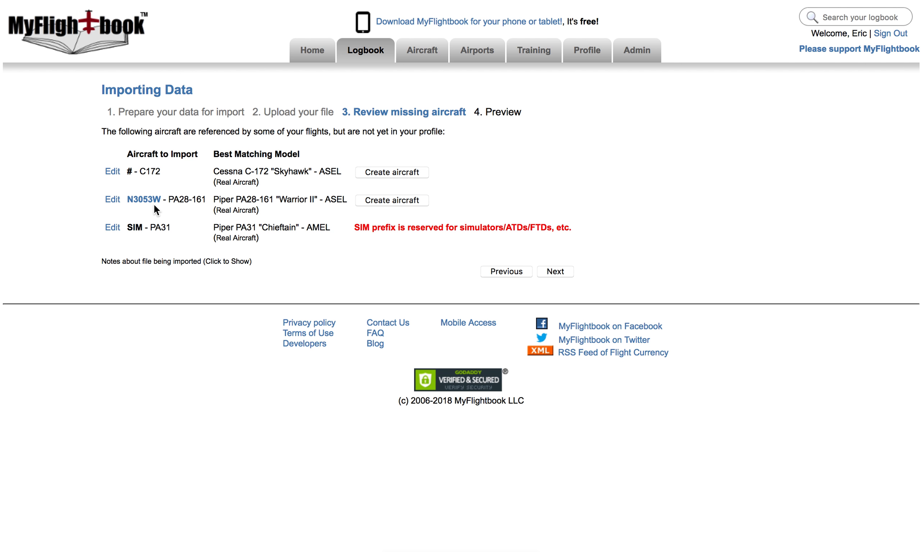
{"action": "left_click_drag", "start_coordinate": [169, 200], "coordinate": [206, 200]}
{"action": "left_click", "coordinate": [290, 206]}
- Create aircraft N3053W as a real Piper PA28-161 "Warrior II" and the anonymous C172 as a Cessna C-172 "Skyhawk"
{"action": "left_click", "coordinate": [113, 201]}
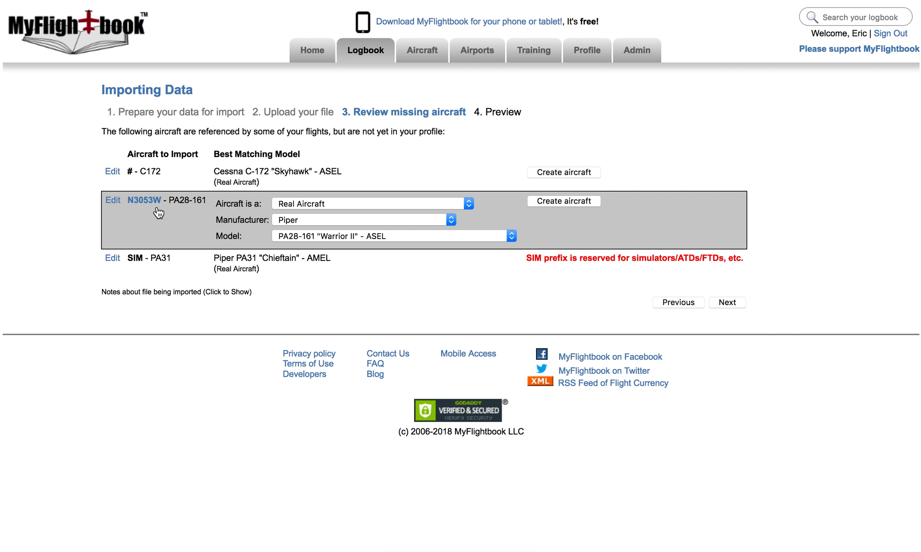
{"action": "left_click", "coordinate": [323, 235]}
{"action": "scroll", "coordinate": [323, 238], "scroll_direction": "down", "scroll_amount": 1}
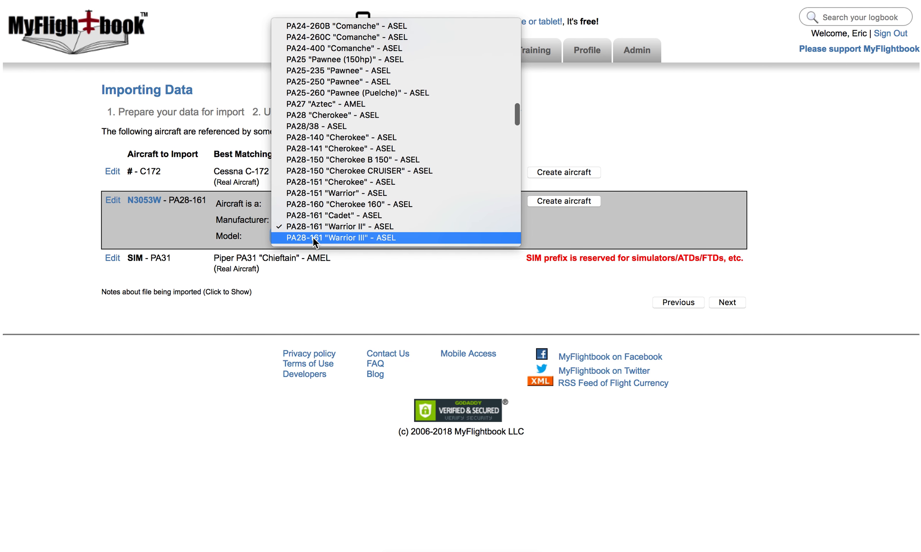
{"action": "left_click", "coordinate": [188, 229]}
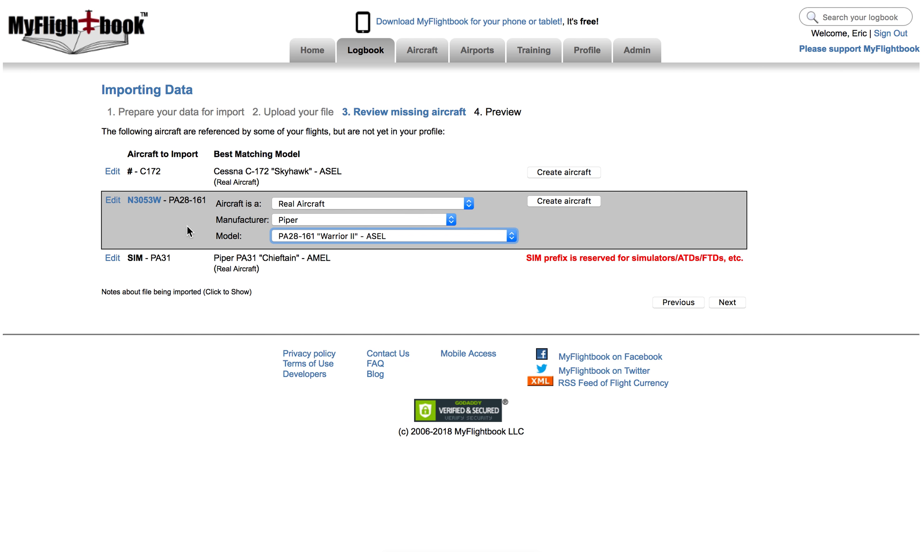
{"action": "left_click", "coordinate": [554, 204]}
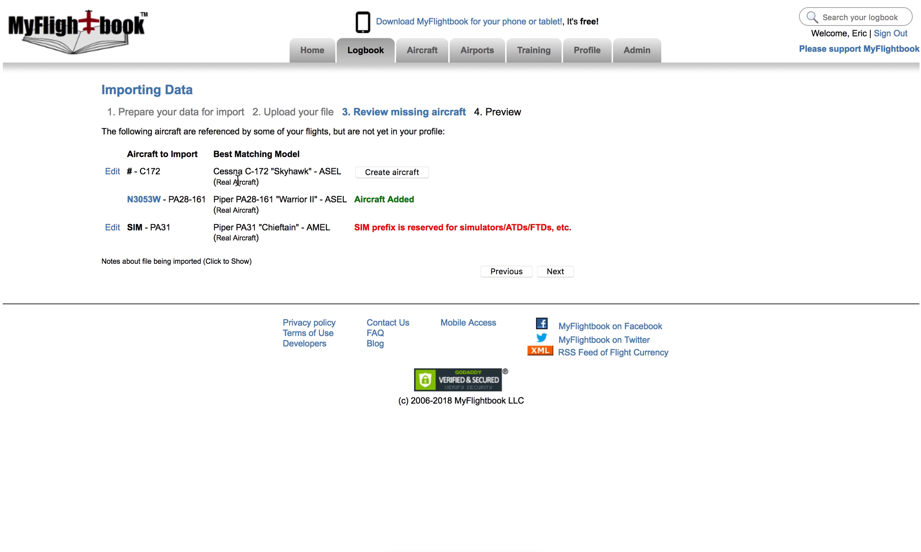
{"action": "left_click", "coordinate": [384, 174]}
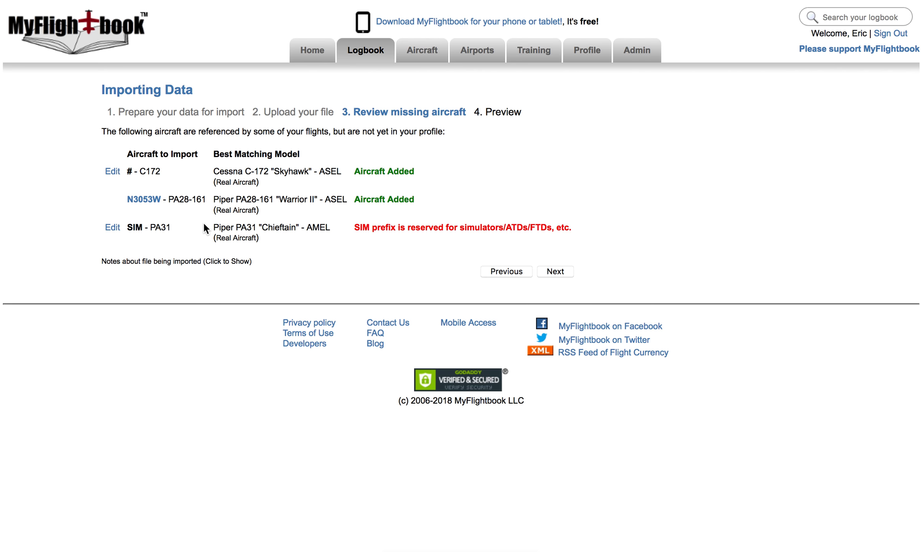
- Set the model of the SIM aircraft to Piper PA31-310 "Navajo" - AMEL
{"action": "left_click", "coordinate": [113, 228]}
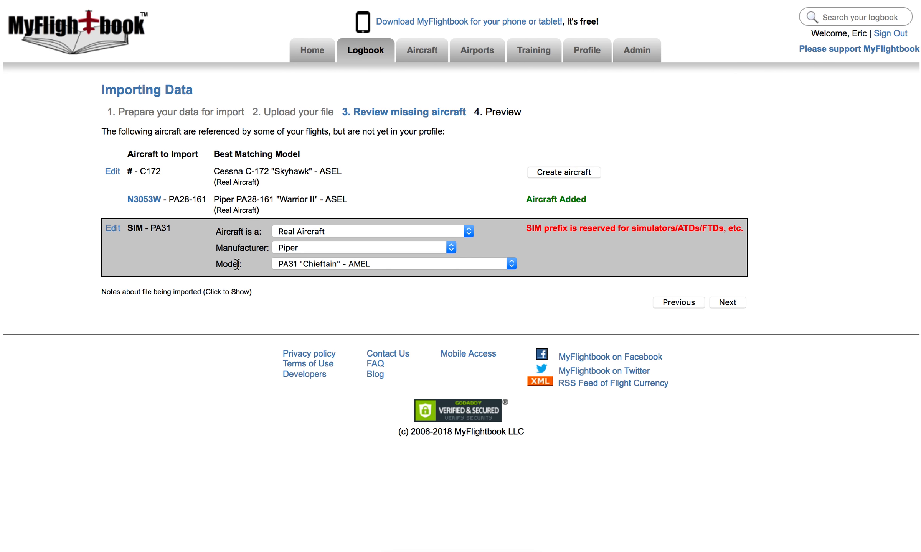
{"action": "left_click", "coordinate": [294, 267]}
{"action": "scroll", "coordinate": [292, 266], "scroll_direction": "down", "scroll_amount": 3}
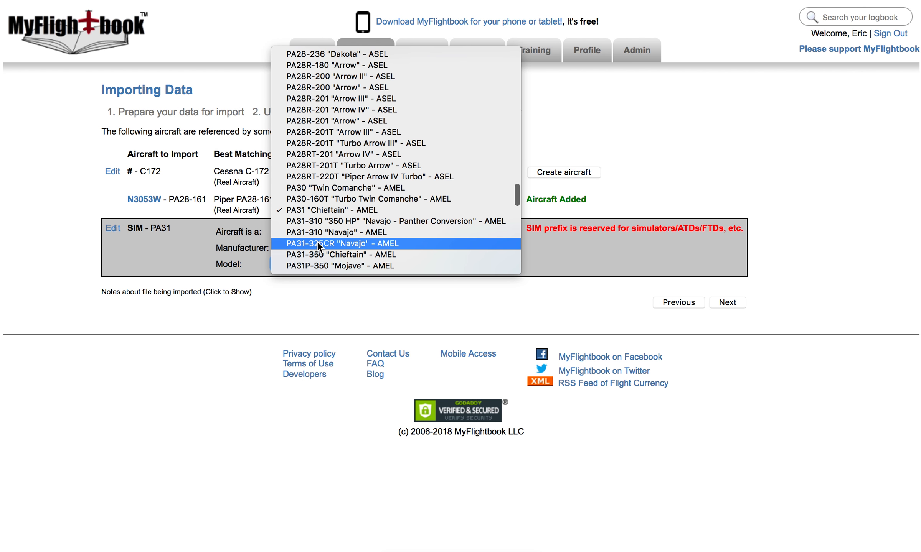
{"action": "left_click", "coordinate": [319, 233]}
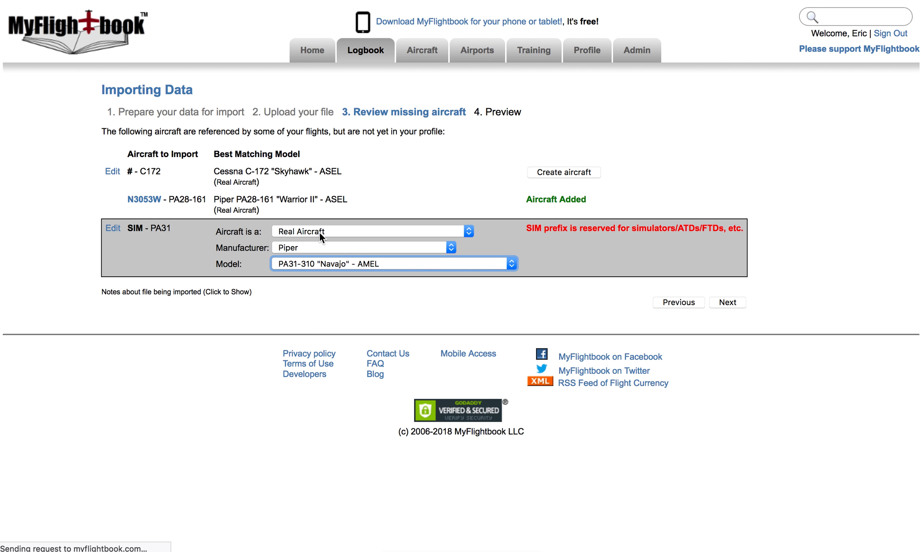
- Set the SIM aircraft's type to Aviation Training Device (ATD) and create the aircraft
{"action": "left_click_drag", "start_coordinate": [213, 233], "coordinate": [305, 232]}
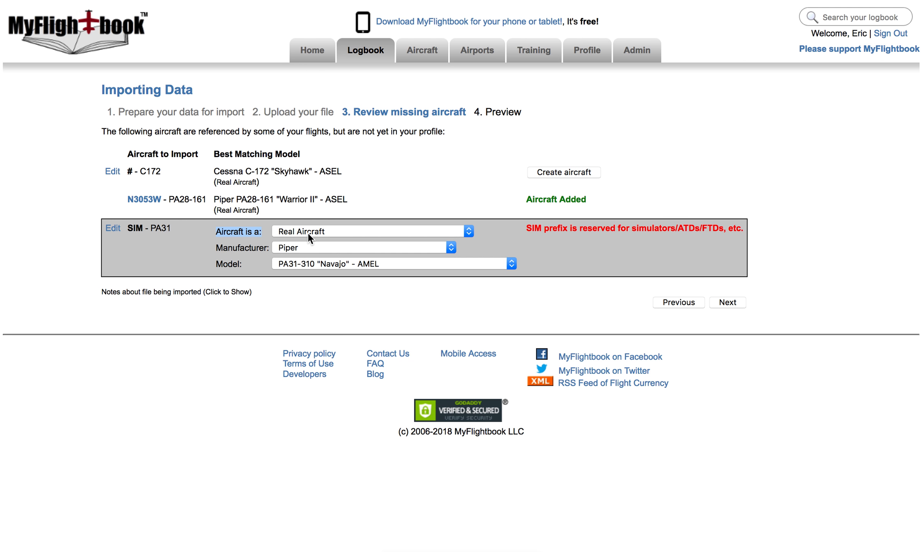
{"action": "left_click", "coordinate": [316, 232]}
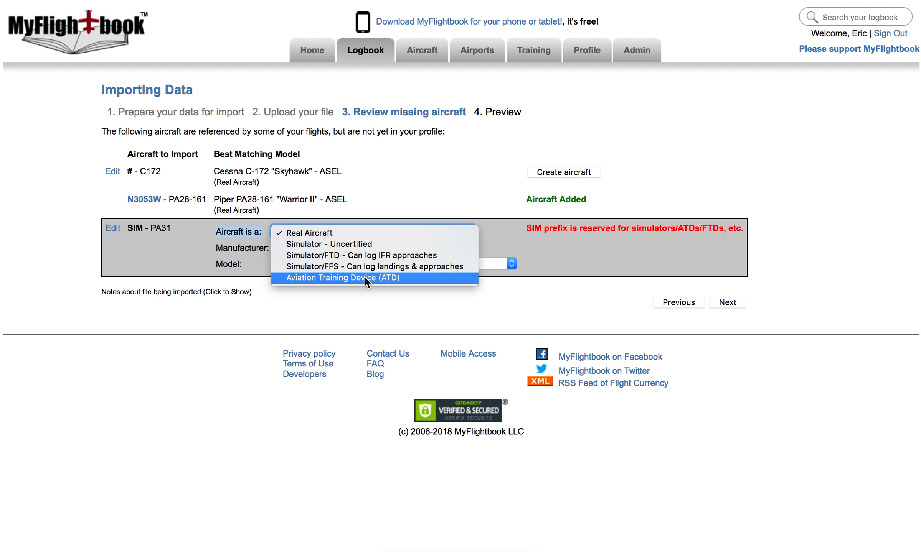
{"action": "left_click", "coordinate": [530, 228]}
{"action": "left_click_drag", "start_coordinate": [530, 228], "coordinate": [691, 225]}
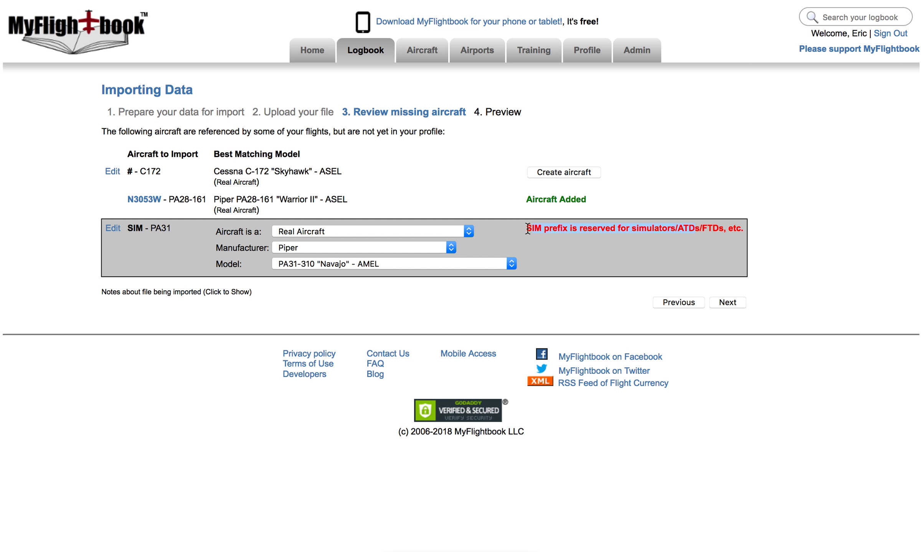
{"action": "left_click", "coordinate": [422, 232]}
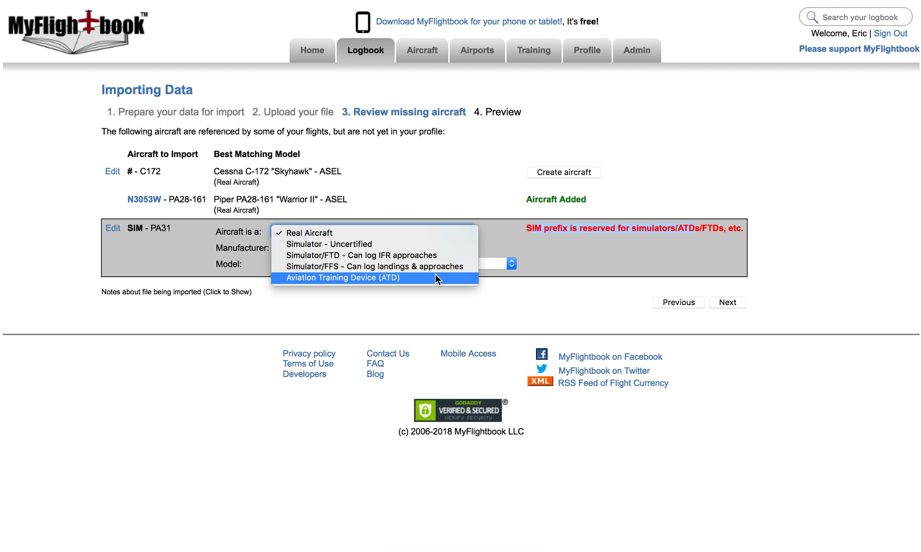
{"action": "left_click", "coordinate": [435, 274]}
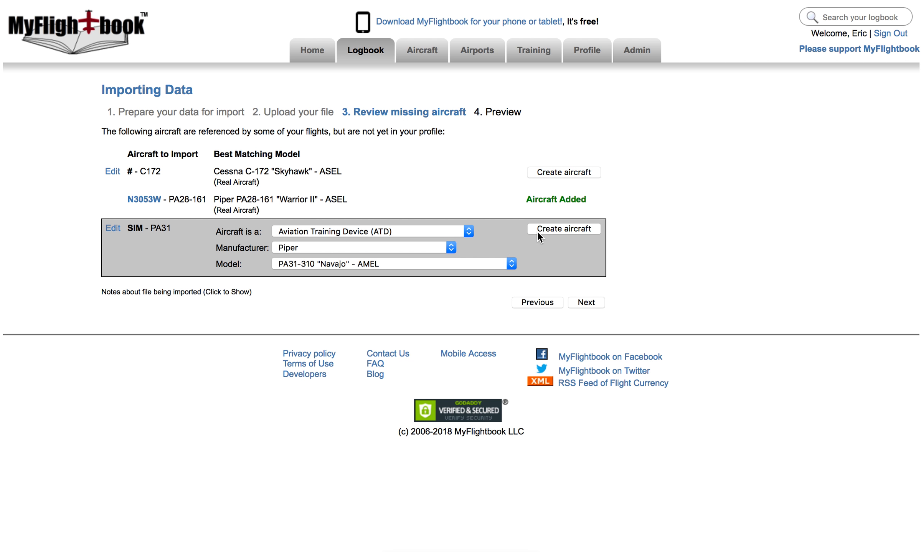
{"action": "left_click", "coordinate": [553, 230]}
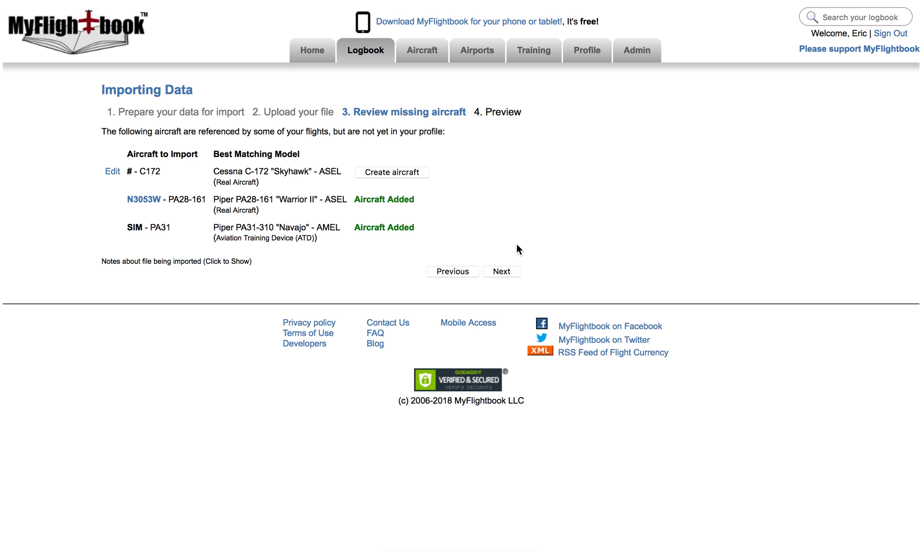
- Continue the import to the flight preview, and open the page for downloading the logbook
{"action": "left_click", "coordinate": [497, 273]}
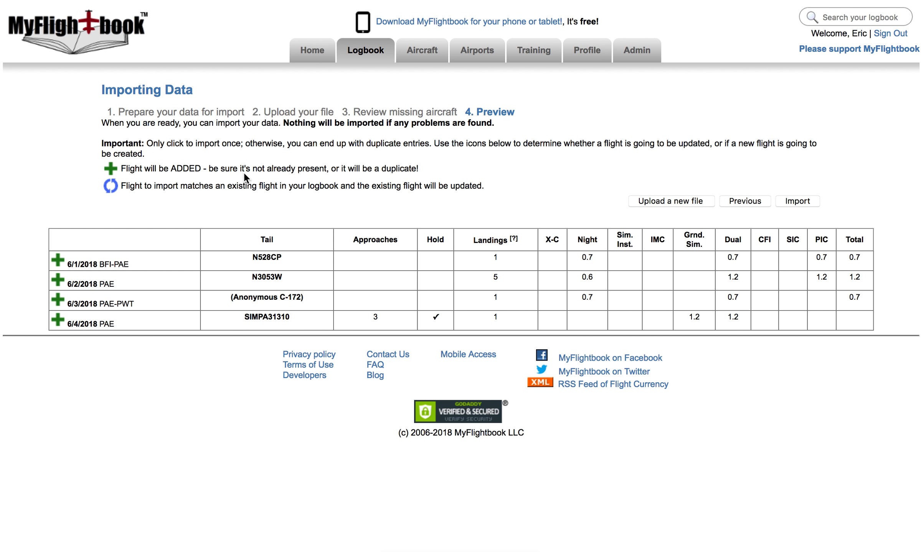
{"action": "mouse_move", "coordinate": [349, 62]}
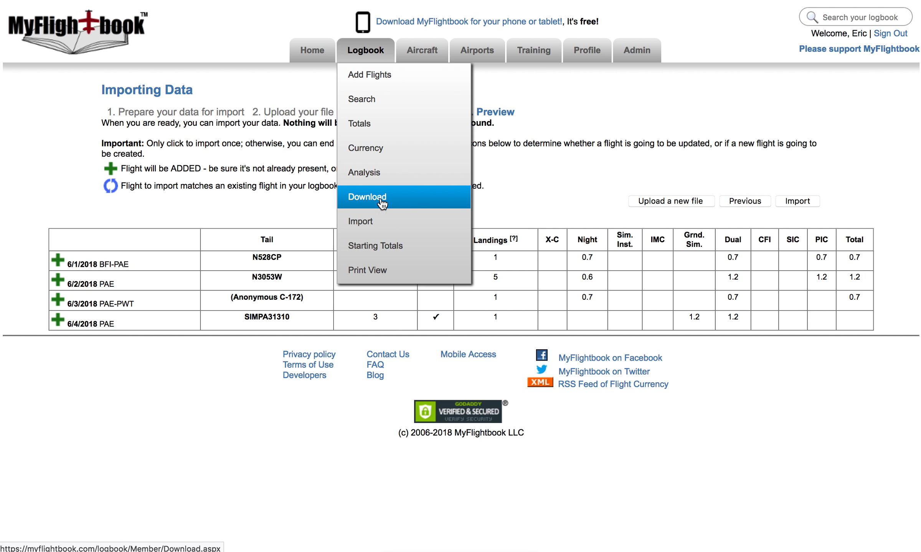
{"action": "left_click", "coordinate": [404, 202]}
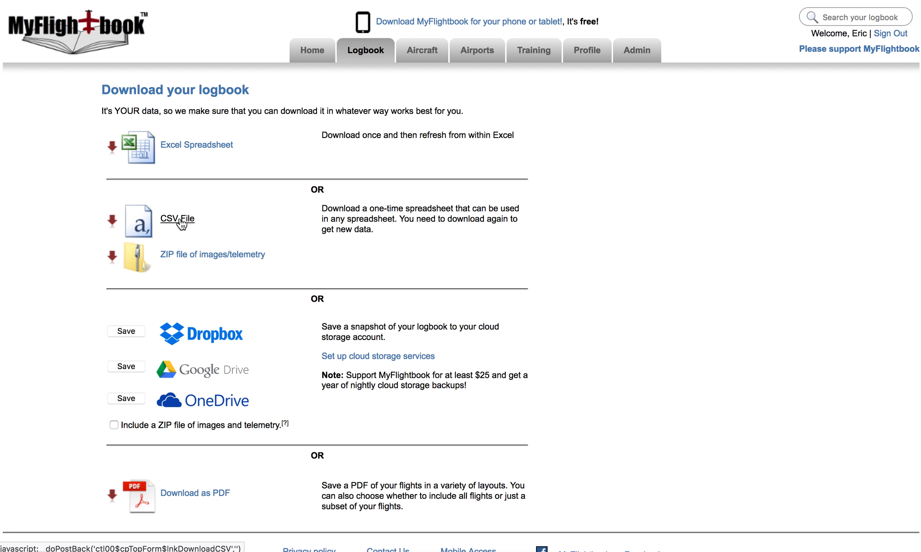
- Switch to the downloaded logbook spreadsheet in Excel and examine its column headings from Date through Landings, returning to Flight ID
{"action": "key", "text": "super+Tab"}
{"action": "key", "text": "super+Tab"}
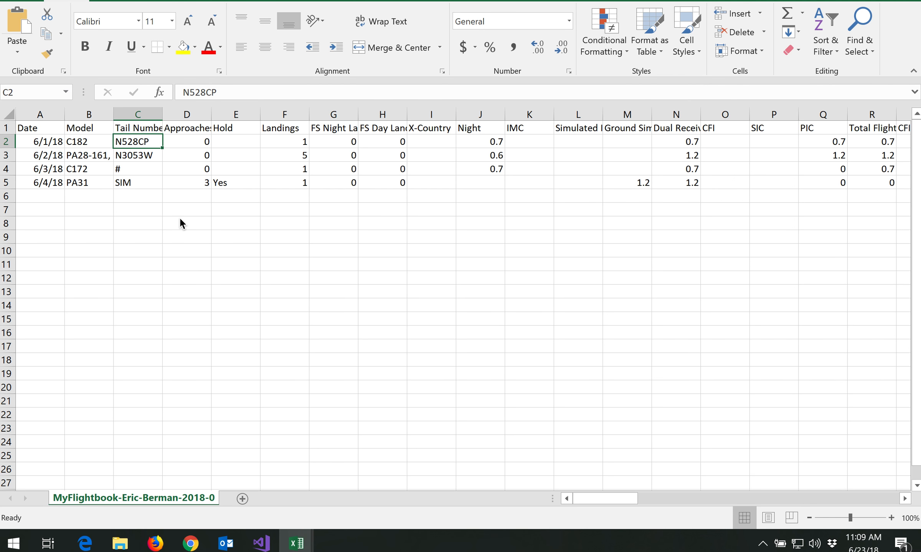
{"action": "key", "text": "alt+Tab"}
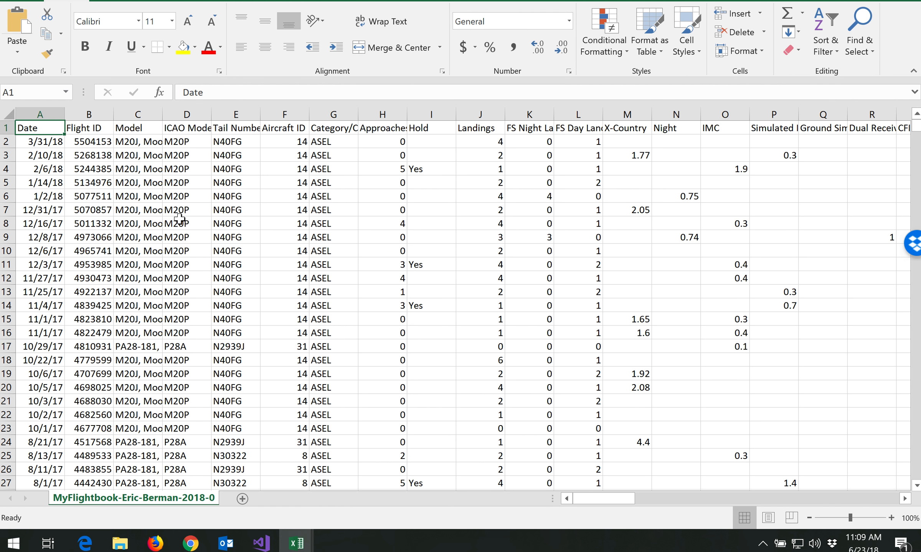
{"action": "key", "text": "Right"}
{"action": "key", "text": "Right"}
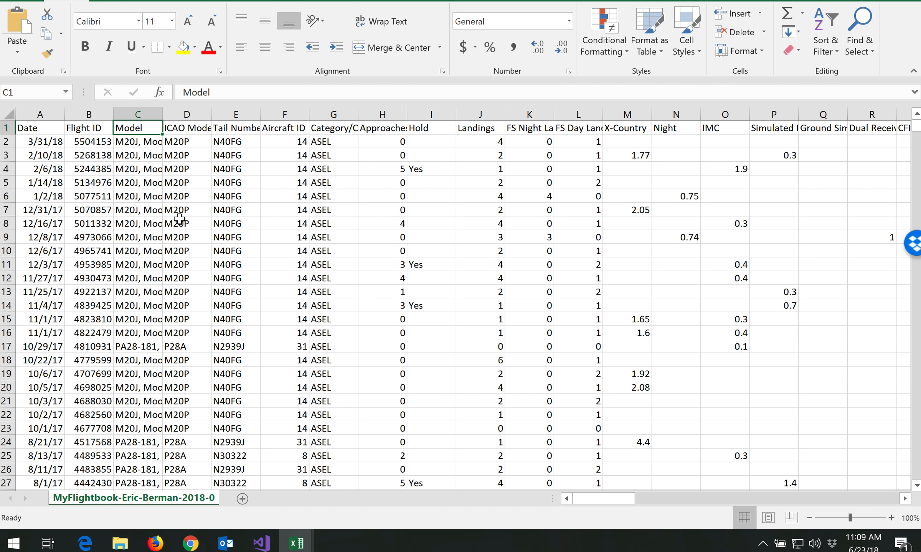
{"action": "key", "text": "Right"}
{"action": "key", "text": "Right"}
{"action": "key", "text": "Right"}
{"action": "key", "text": "Right"}
{"action": "key", "text": "Right"}
{"action": "key", "text": "Right"}
{"action": "key", "text": "Right"}
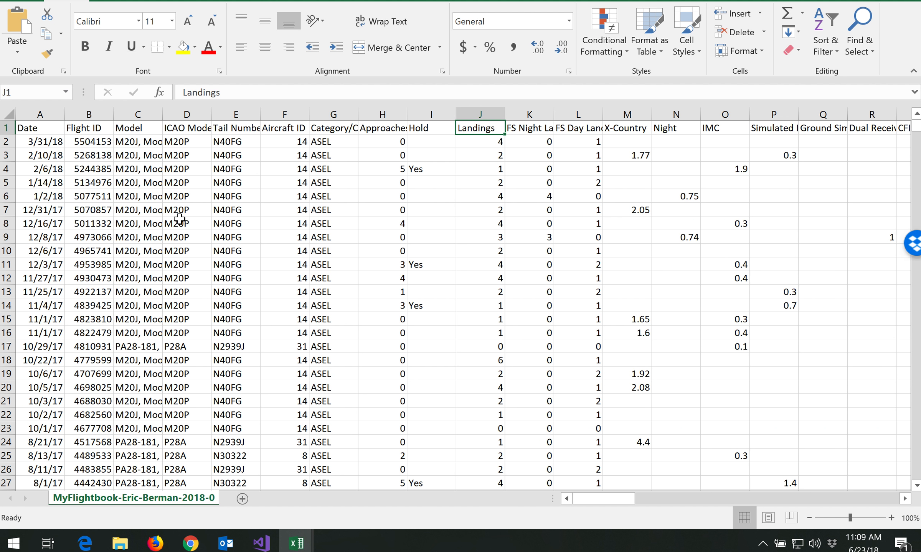
{"action": "key", "text": "Left"}
{"action": "key", "text": "Left"}
{"action": "key", "text": "Left"}
{"action": "key", "text": "Left"}
{"action": "key", "text": "Left"}
{"action": "key", "text": "Left"}
{"action": "key", "text": "Left"}
{"action": "key", "text": "Left"}
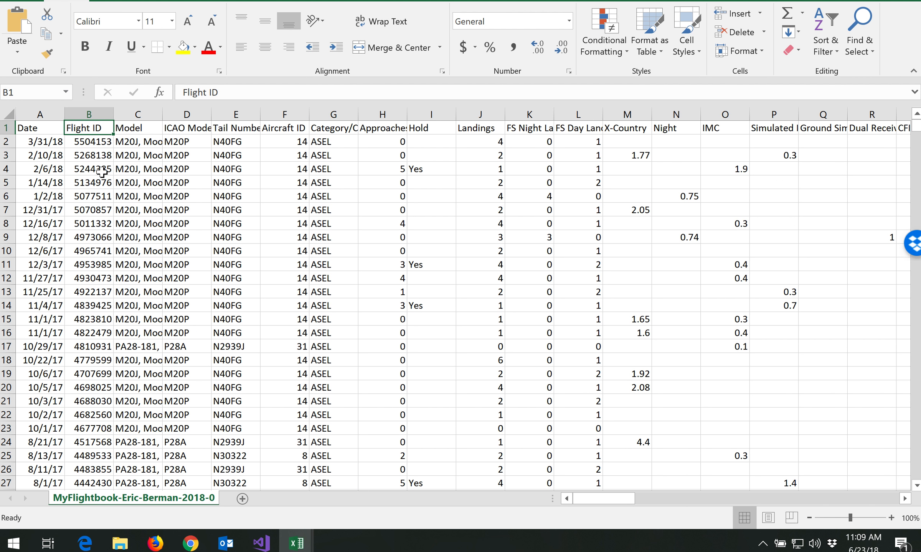
- Examine the first several Flight ID values in column B, returning to the column's heading
{"action": "left_click", "coordinate": [94, 140]}
{"action": "key", "text": "Down"}
{"action": "key", "text": "Down"}
{"action": "key", "text": "Down"}
{"action": "key", "text": "Down"}
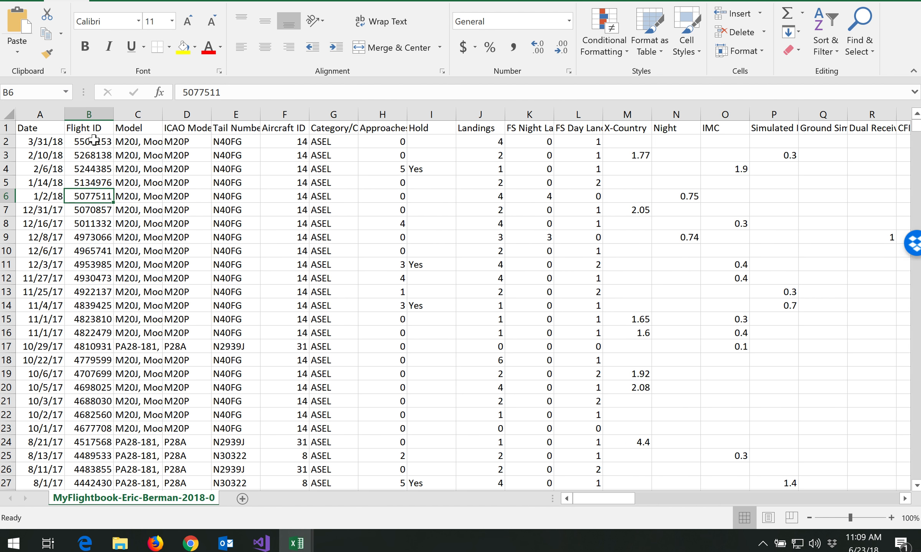
{"action": "key", "text": "Down"}
{"action": "key", "text": "Up"}
{"action": "key", "text": "Up"}
{"action": "key", "text": "Up"}
{"action": "key", "text": "Up"}
{"action": "key", "text": "Up"}
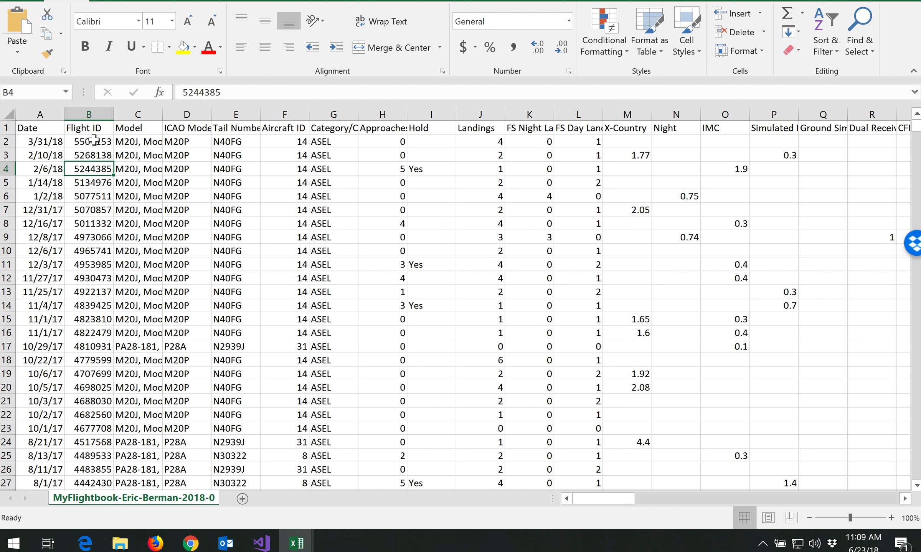
{"action": "key", "text": "Up"}
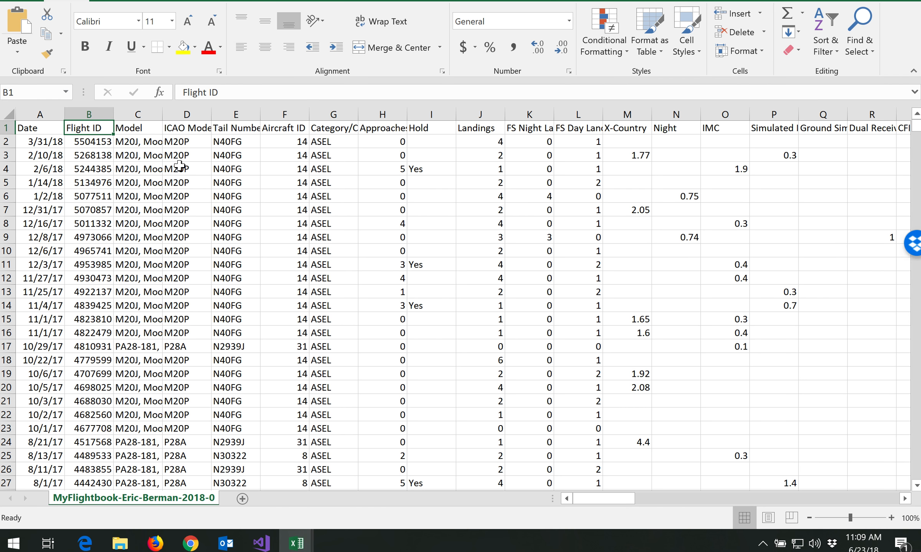
- Inspect the first flight's ID and highlight the whole Flight ID column, then clear the highlight by selecting cell C6
{"action": "left_click", "coordinate": [79, 143]}
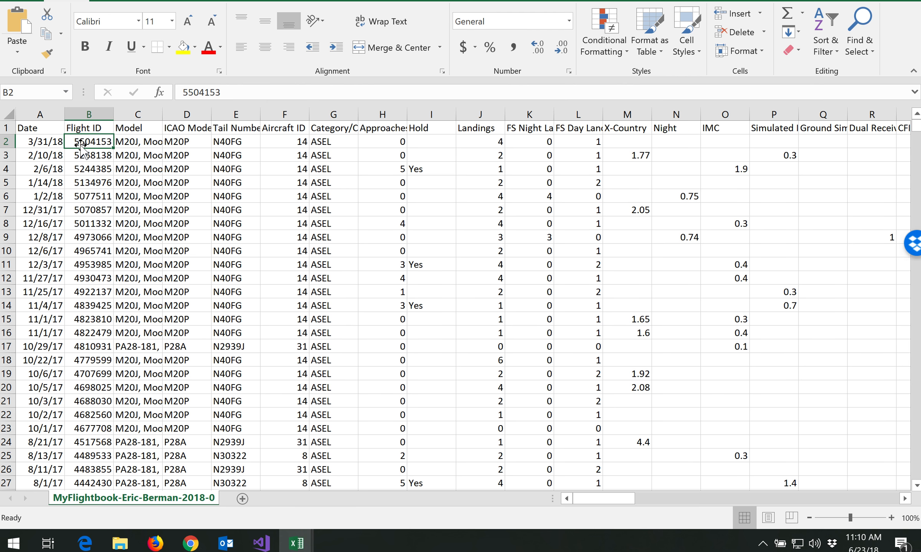
{"action": "left_click", "coordinate": [180, 172]}
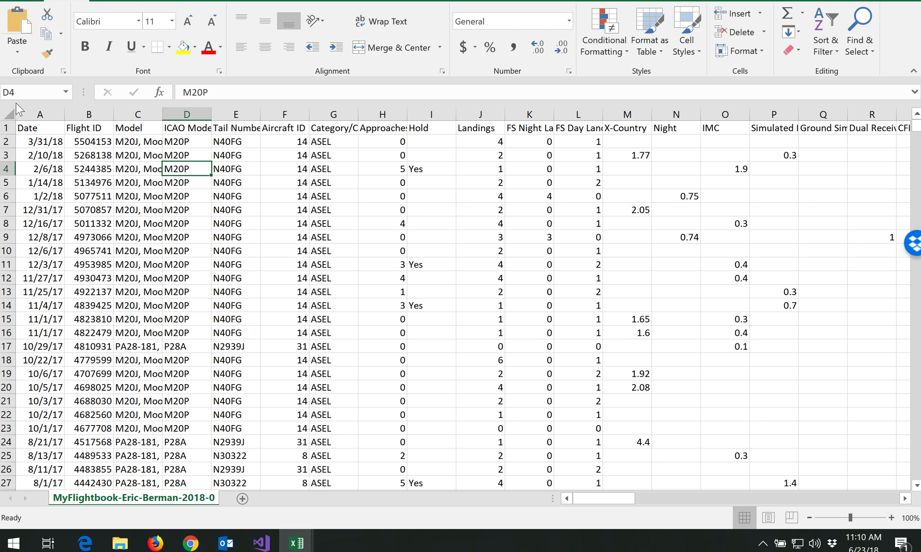
{"action": "left_click", "coordinate": [77, 144]}
{"action": "left_click", "coordinate": [89, 115]}
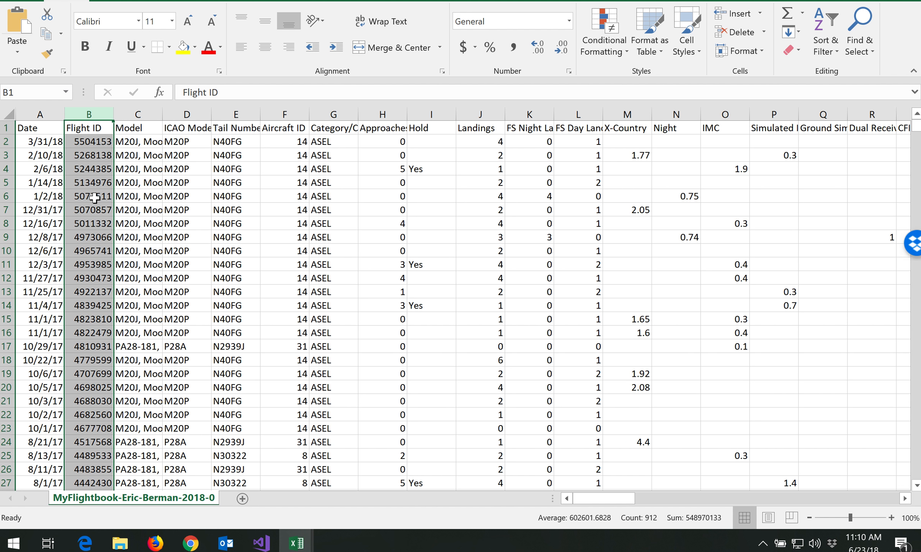
{"action": "left_click", "coordinate": [131, 193]}
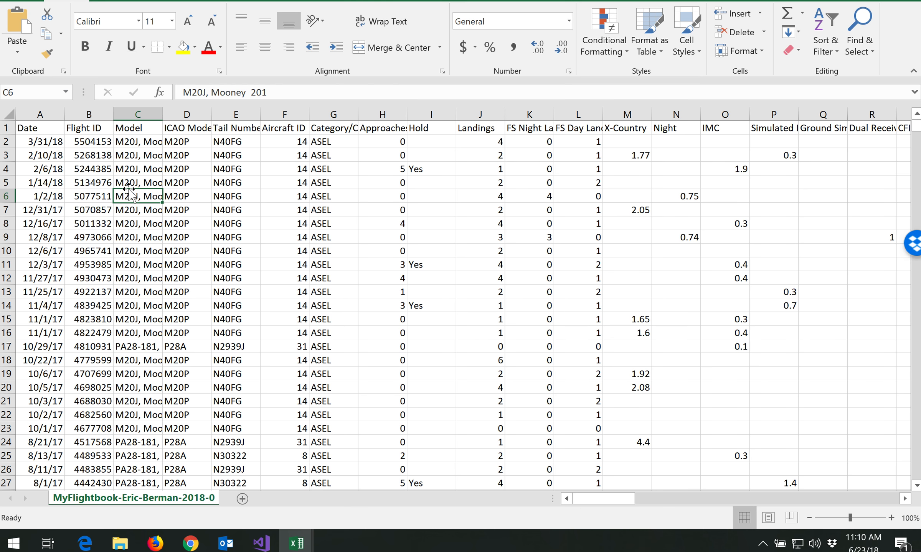